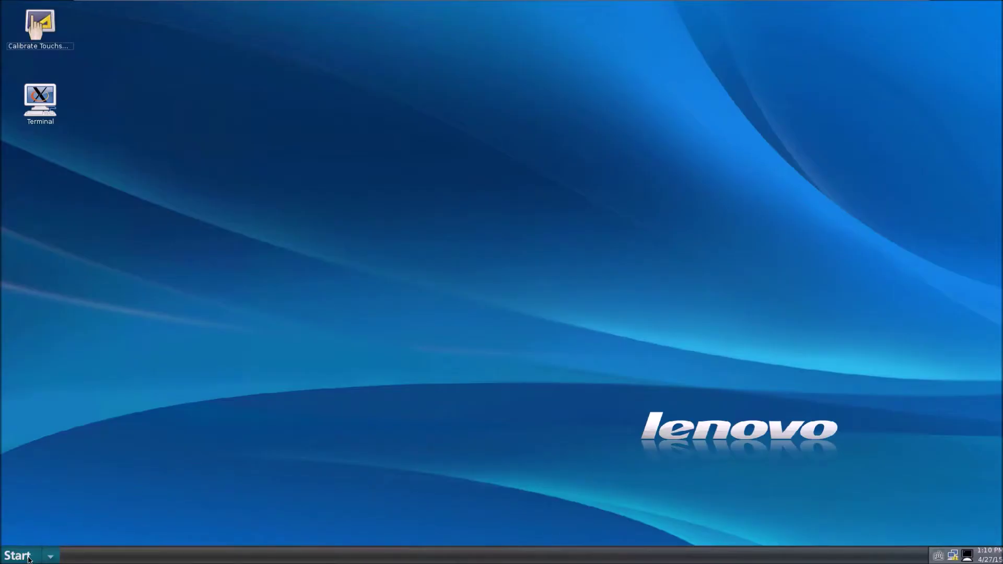
Open the Control Panel, browse the Citrix ICA, VMware, XenAppView and Firefox connection lists, then show RDP
left_click(28, 558)
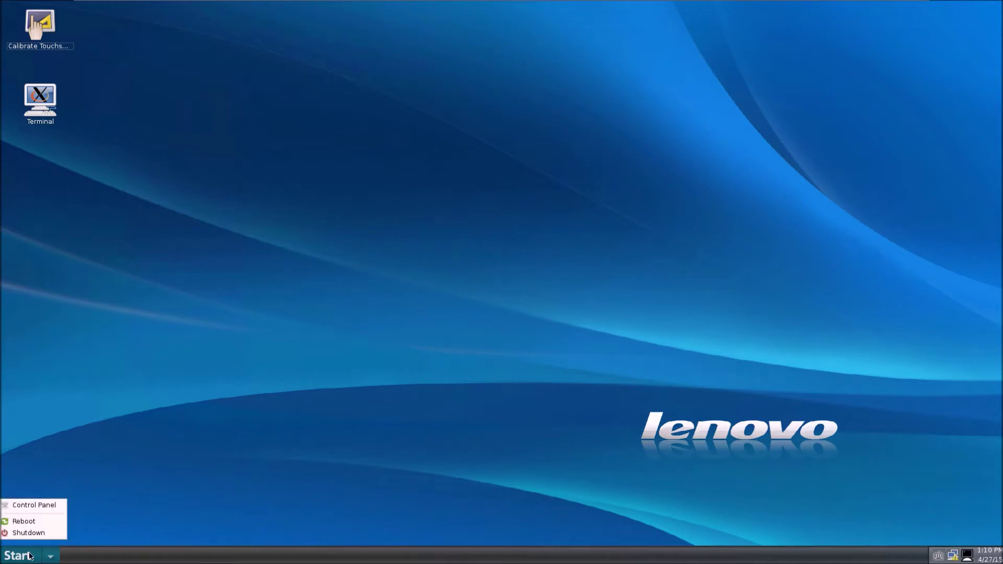
left_click(40, 505)
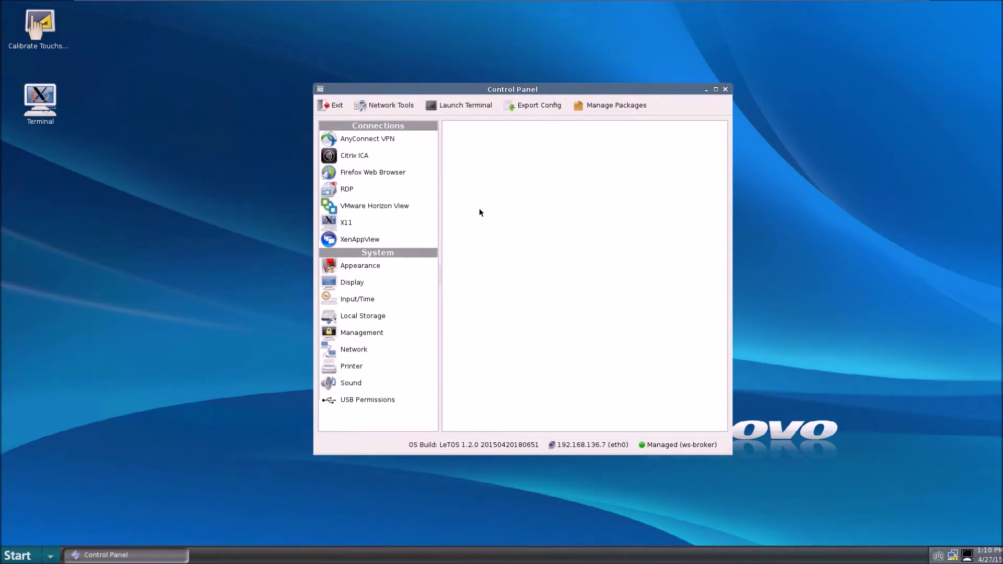
left_click(375, 156)
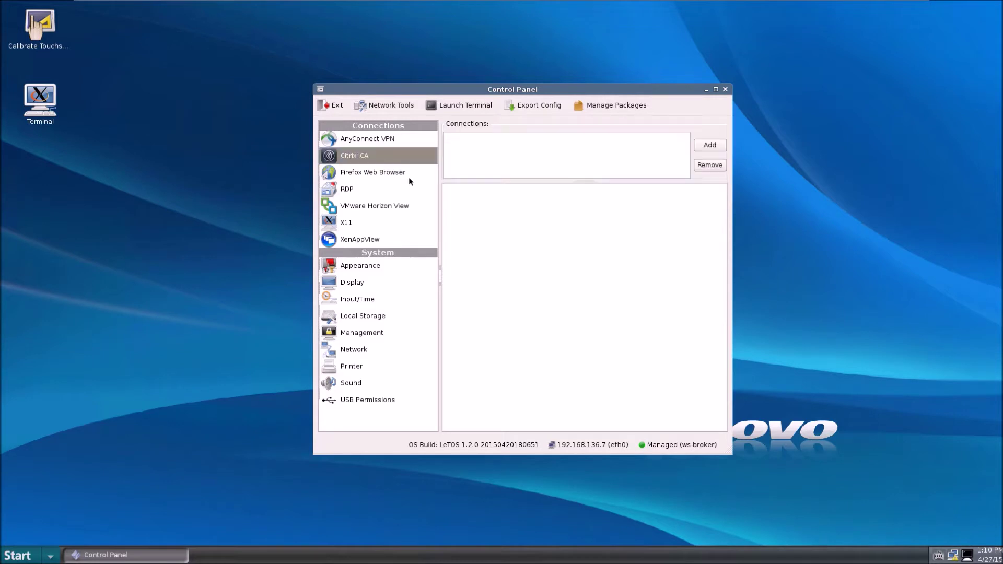
left_click(396, 188)
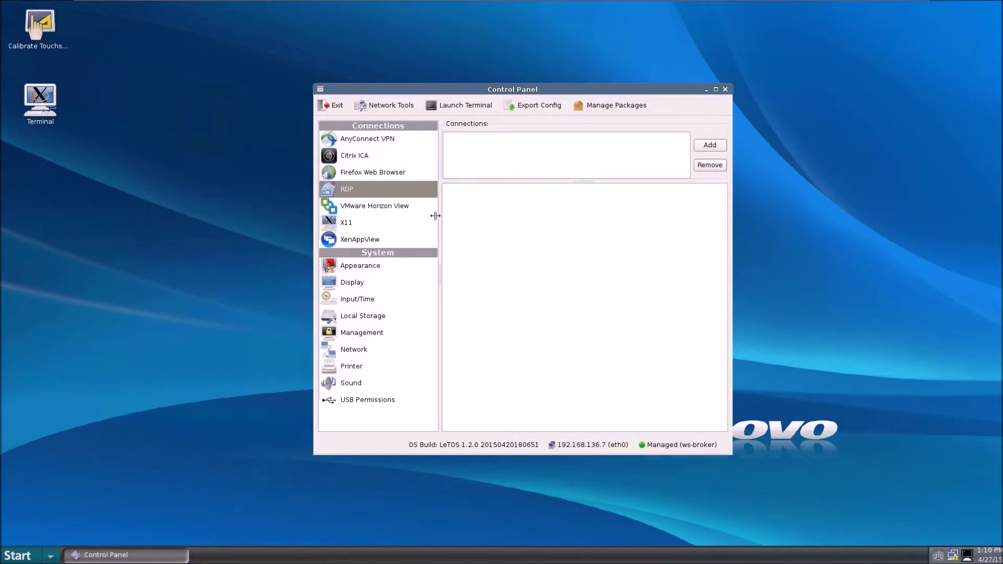
left_click(417, 207)
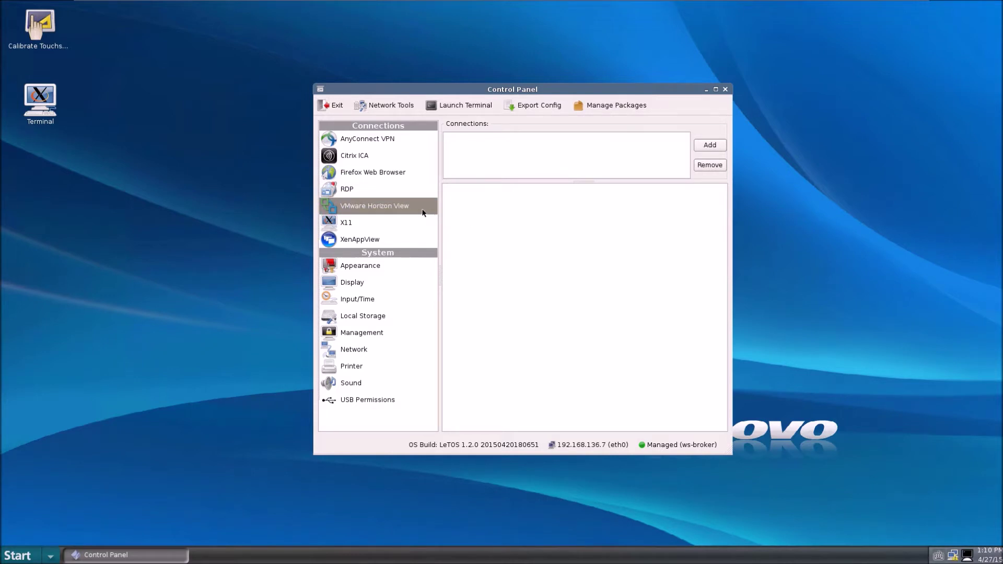
left_click(363, 240)
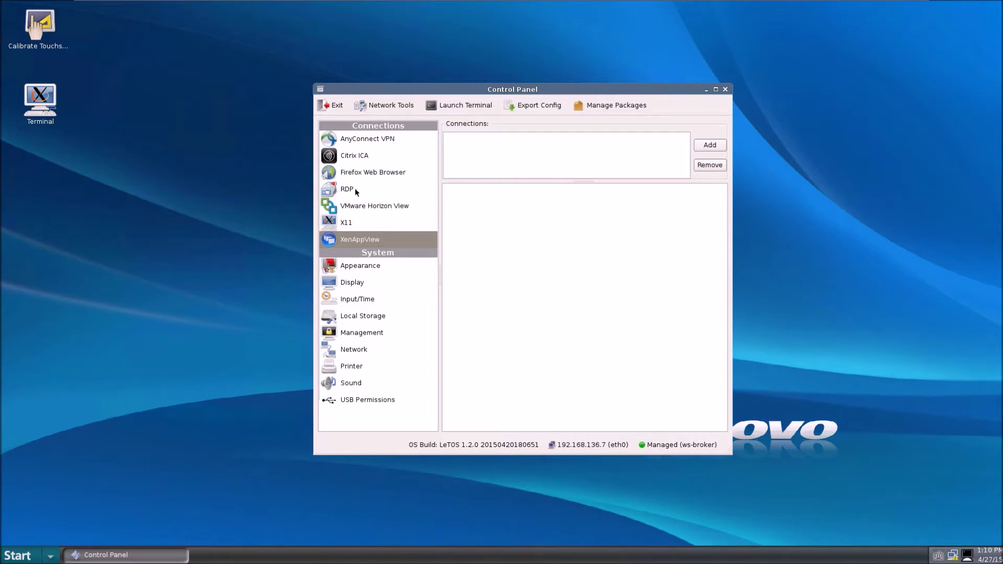
left_click(375, 193)
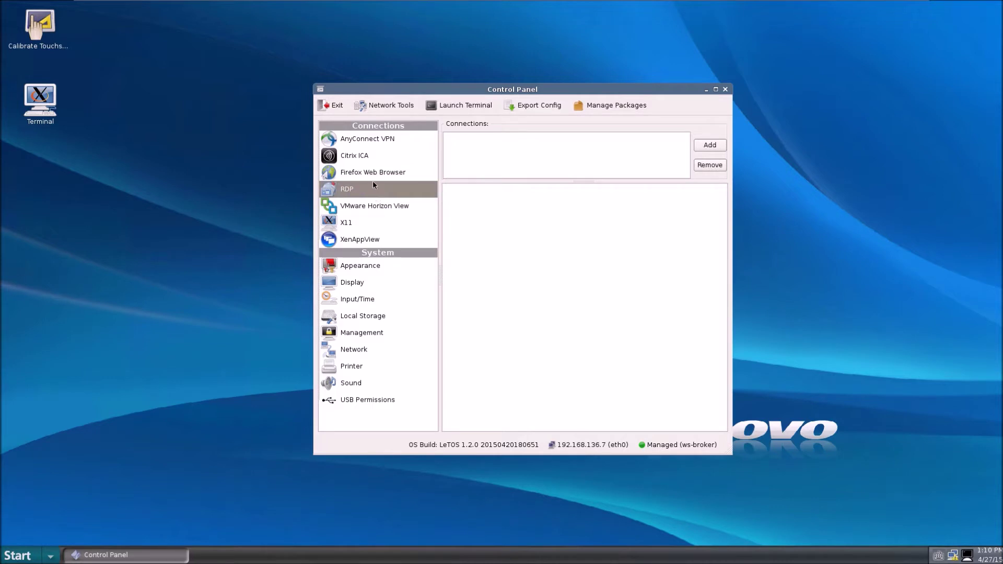
left_click(370, 173)
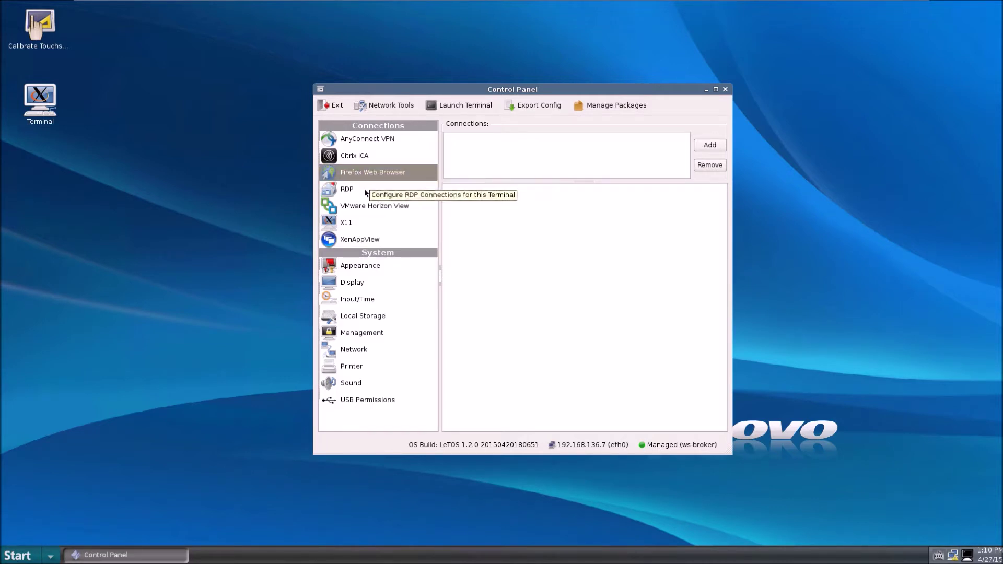
left_click(365, 189)
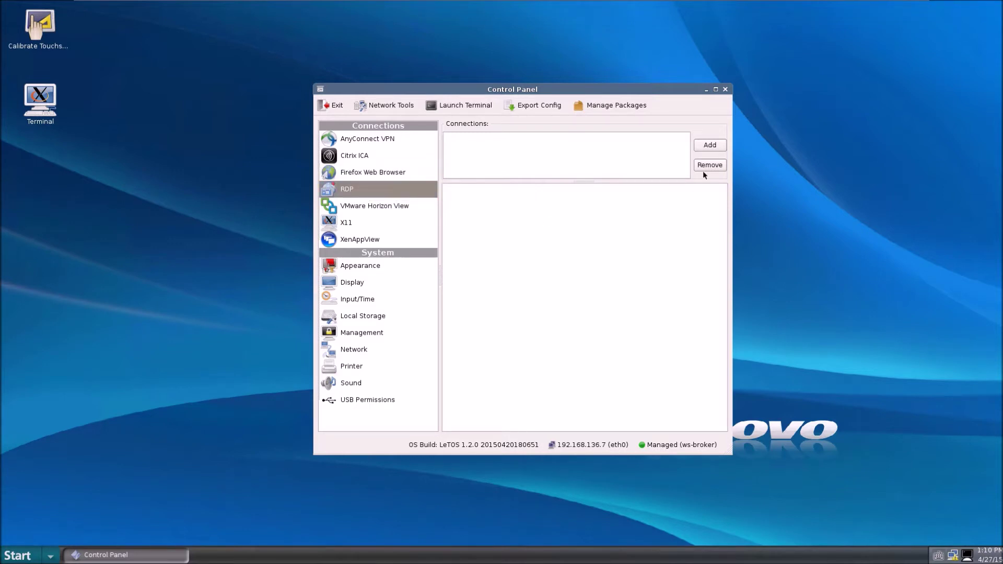
Add a new RDP connection named RDP
left_click(709, 146)
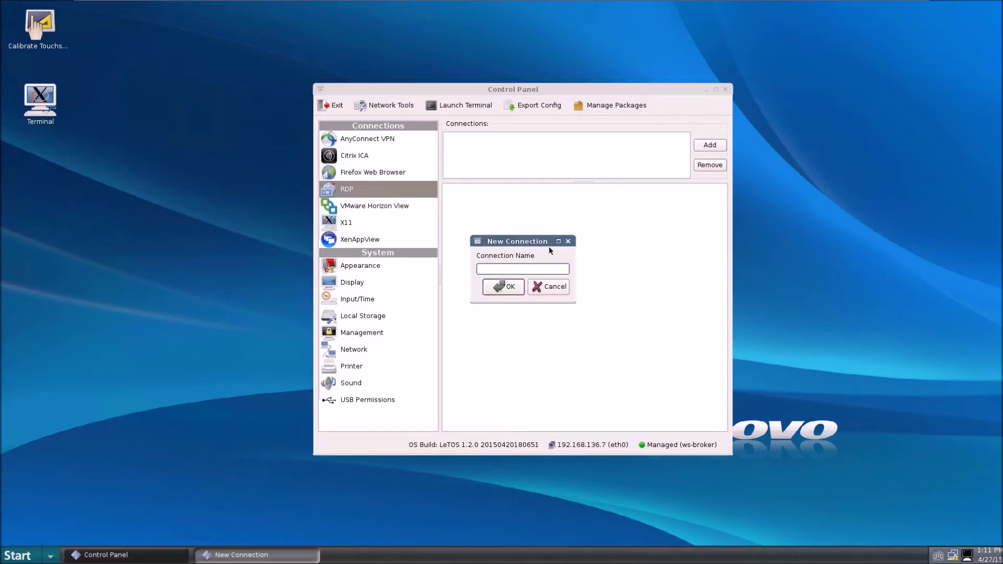
type("RDP")
key("Return")
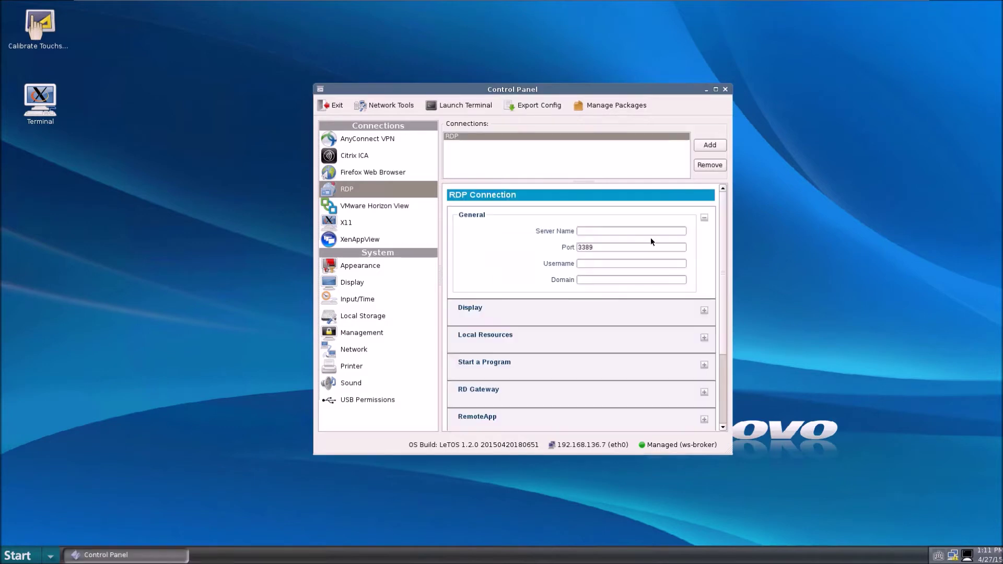
Set server 192.168.136.100 on port 3389, enter the username and domain, and save
left_click(626, 232)
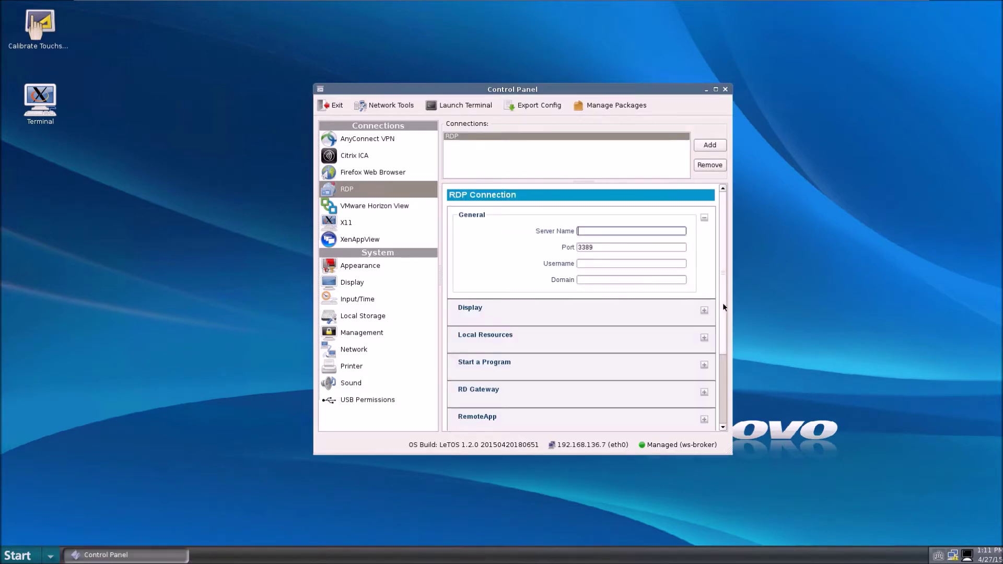
mouse_move(723, 306)
left_mouse_down()
mouse_move(724, 372)
mouse_move(728, 297)
left_mouse_up()
type("192.168.136.100")
key("Tab")
key("Tab")
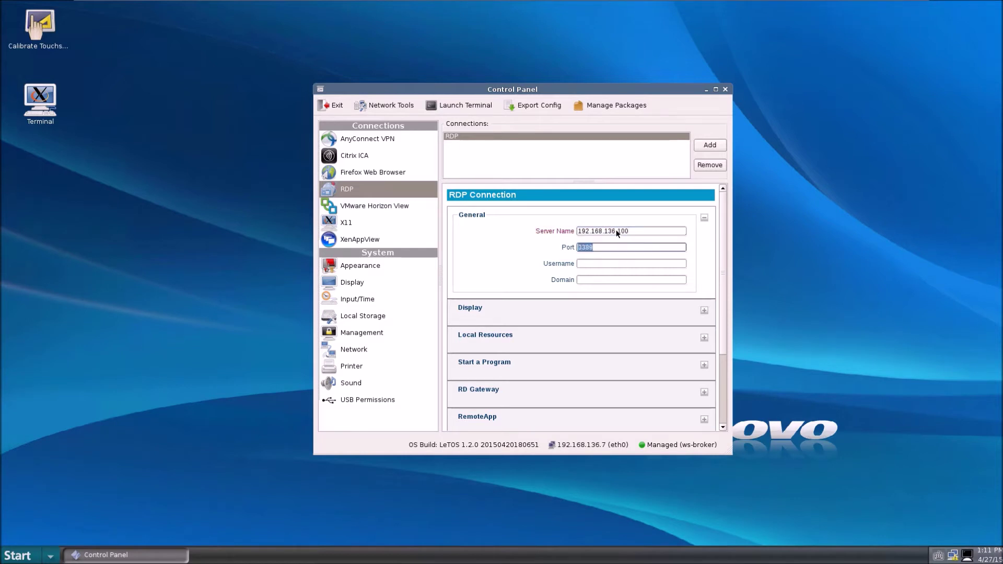
type("Pete")
key("Tab")
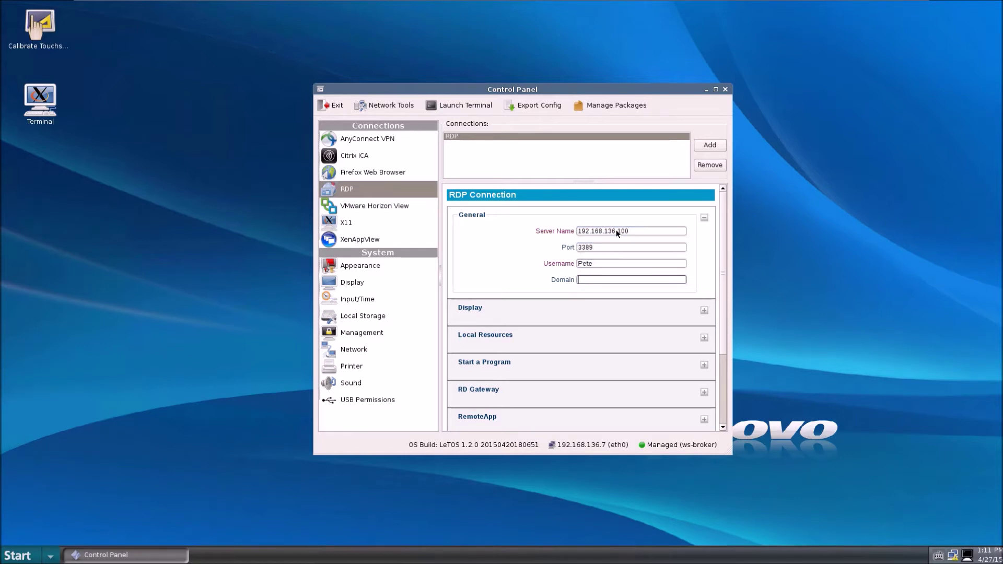
type("lenovo")
key("Return")
left_click(637, 320)
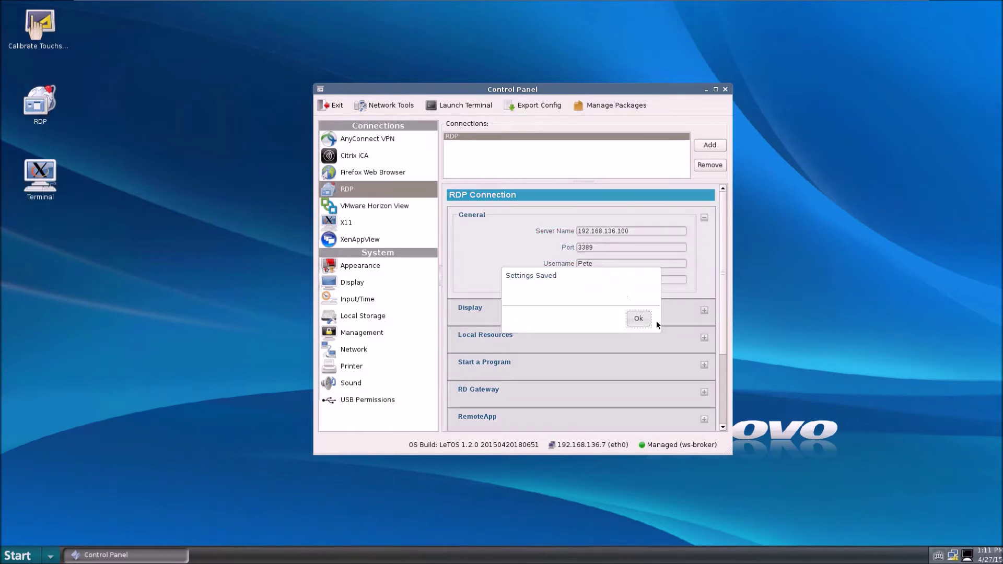
Review the RDP Display, Local Resources, Start a Program and RD Gateway settings
scroll(725, 306, "down", 2)
scroll(706, 271, "down", 1)
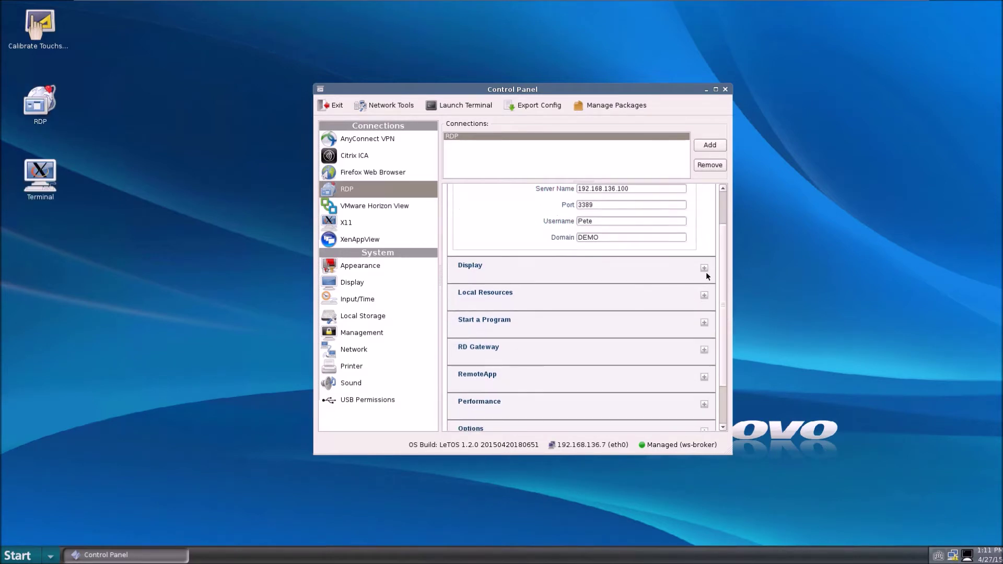
left_click(704, 268)
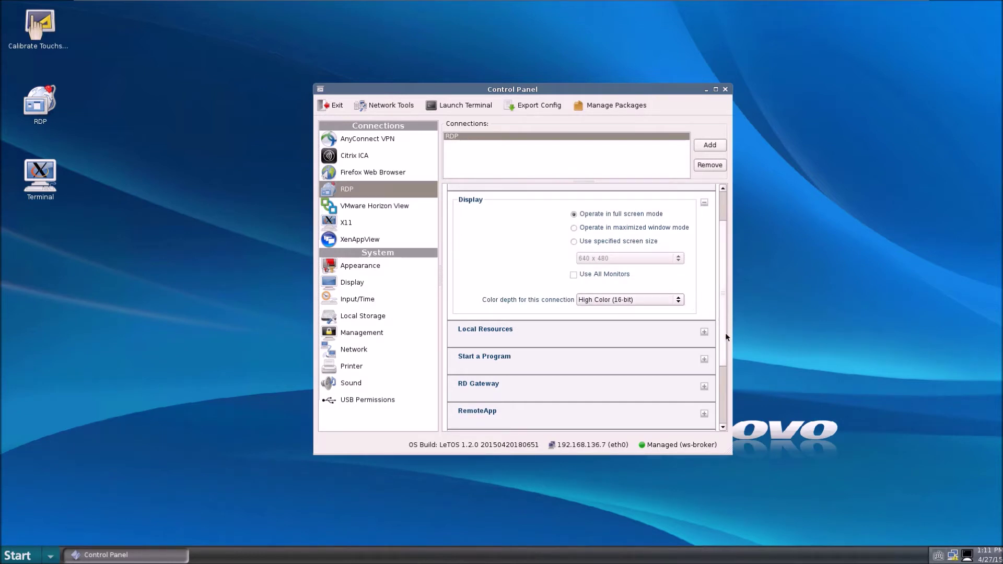
scroll(707, 316, "down", 1)
left_click(704, 309)
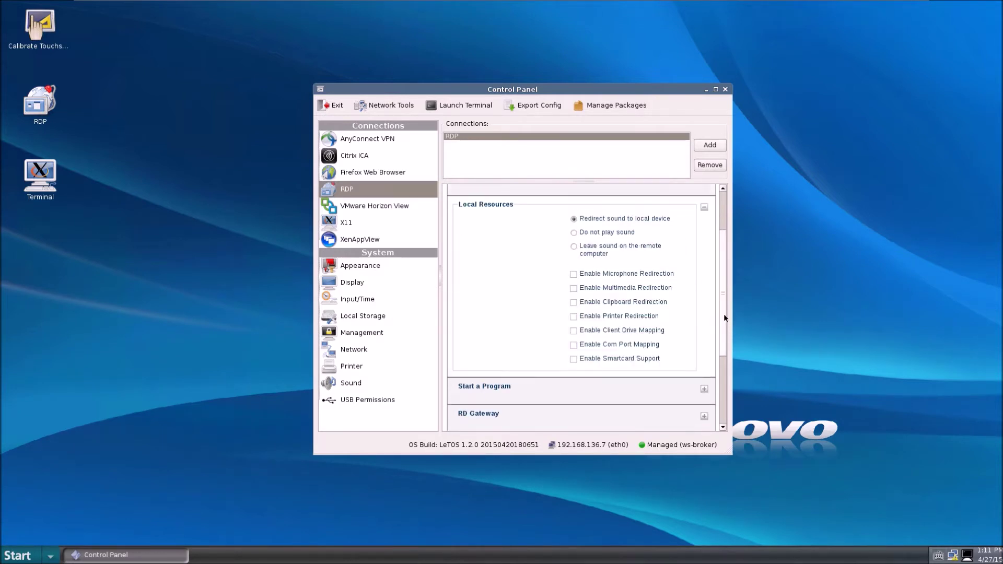
scroll(722, 314, "down", 1)
scroll(723, 340, "down", 3)
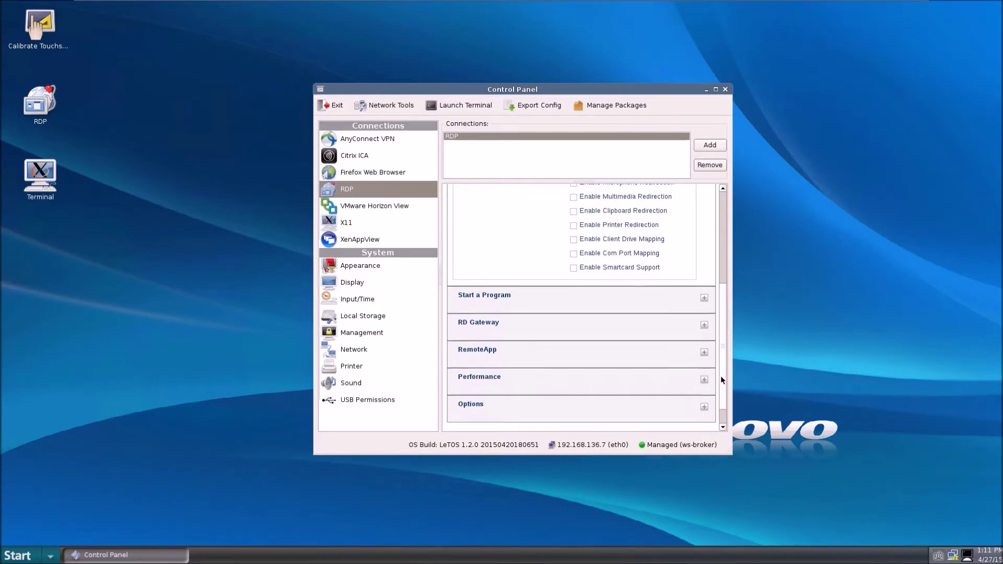
left_click(704, 275)
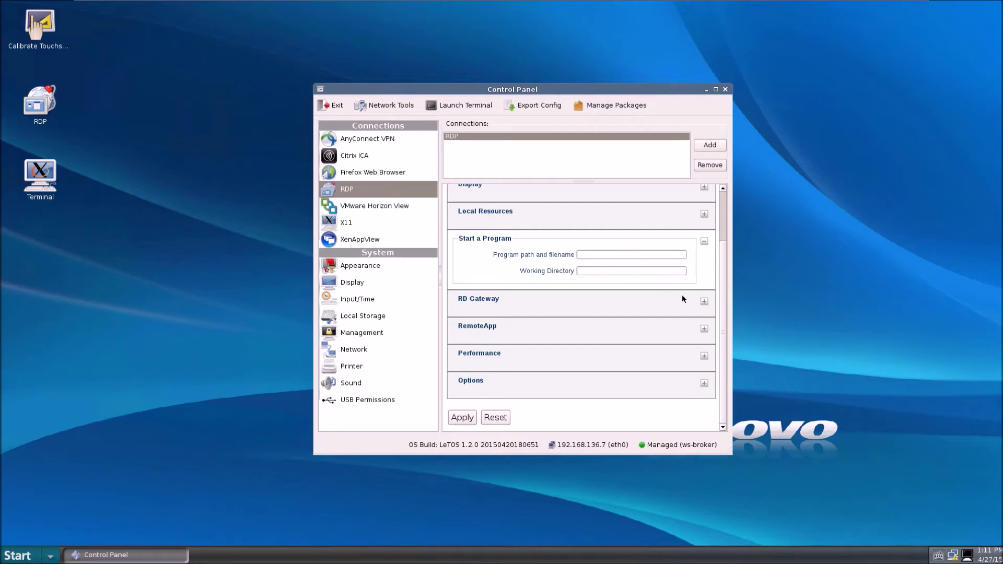
left_click(704, 302)
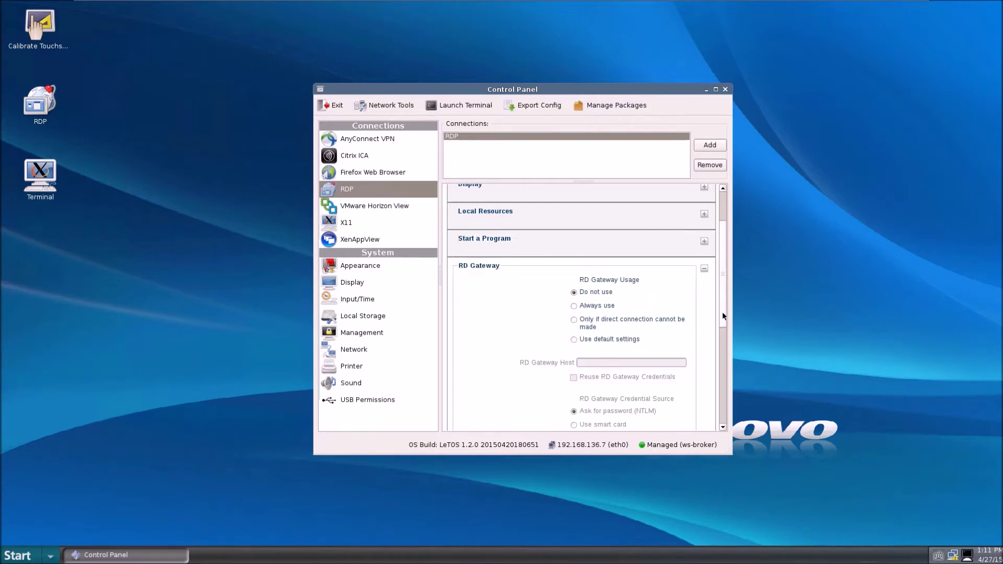
left_click_drag(723, 317, 728, 415)
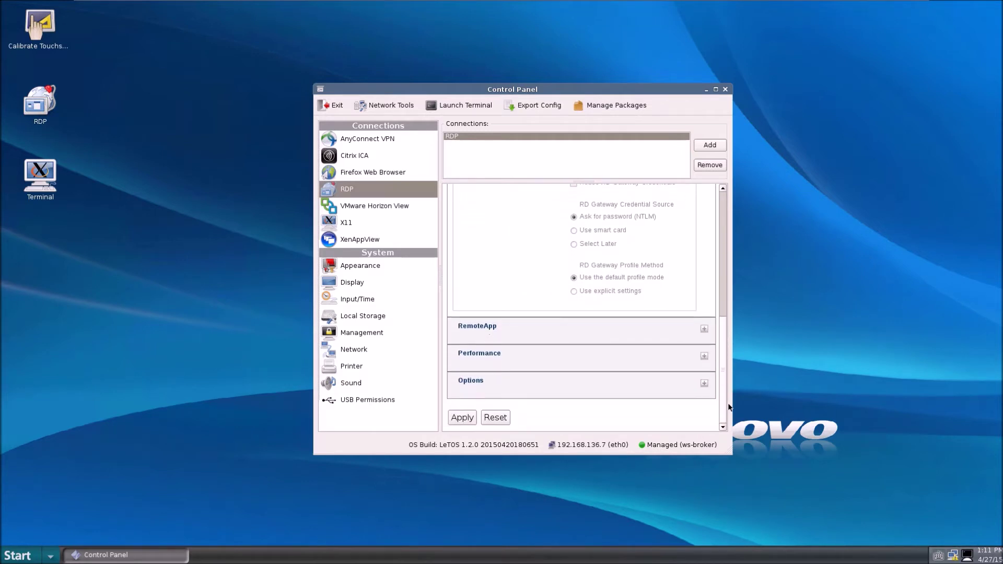
Review RemoteApp and Performance, then tick Autostart in the connection Options
left_click(704, 330)
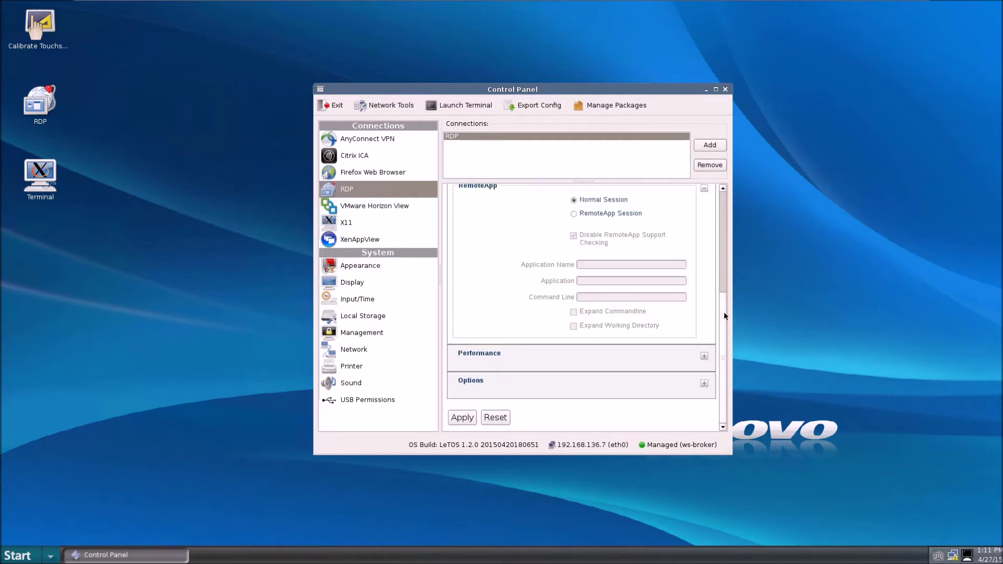
scroll(723, 312, "up", 2)
scroll(729, 321, "down", 2)
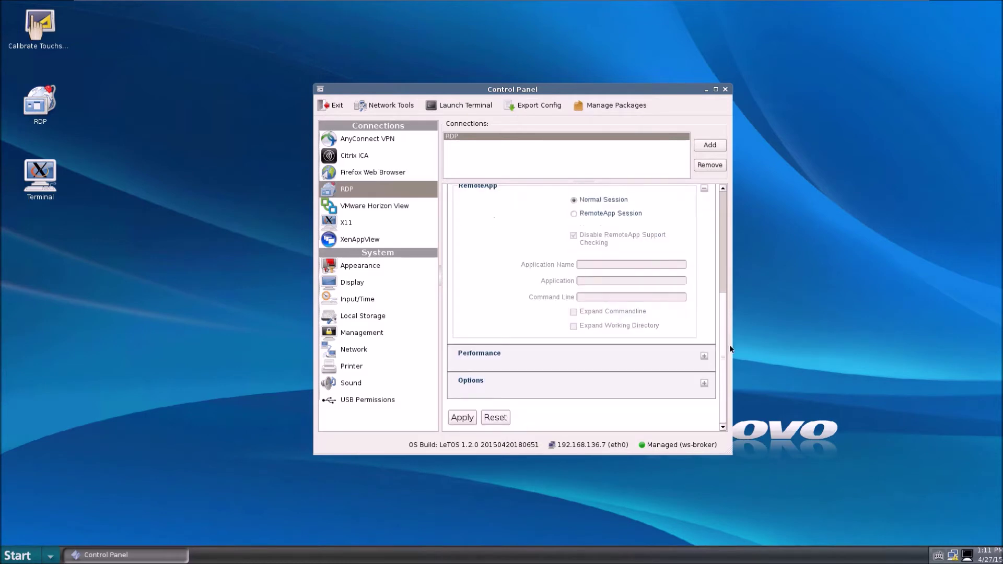
left_click(704, 355)
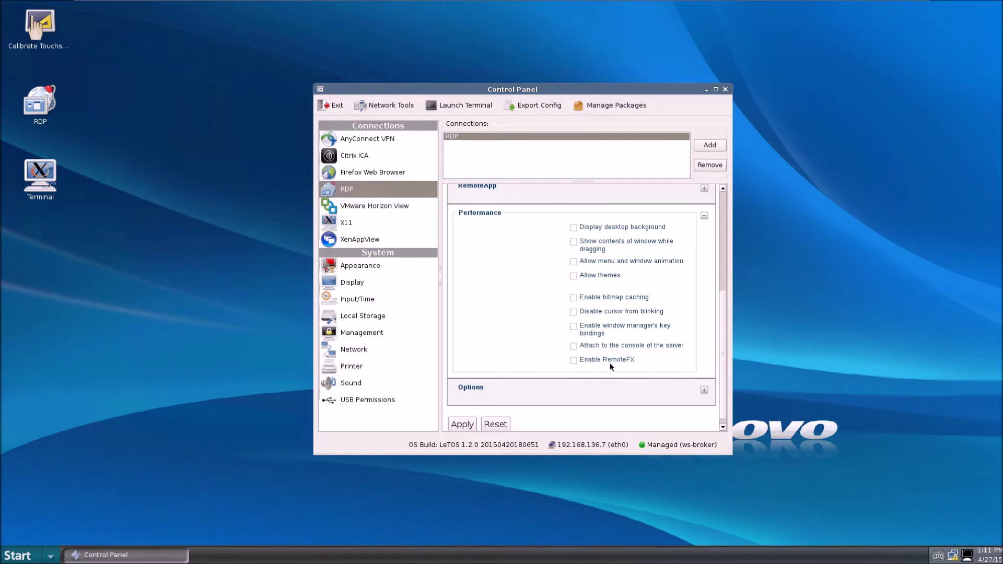
left_click(704, 390)
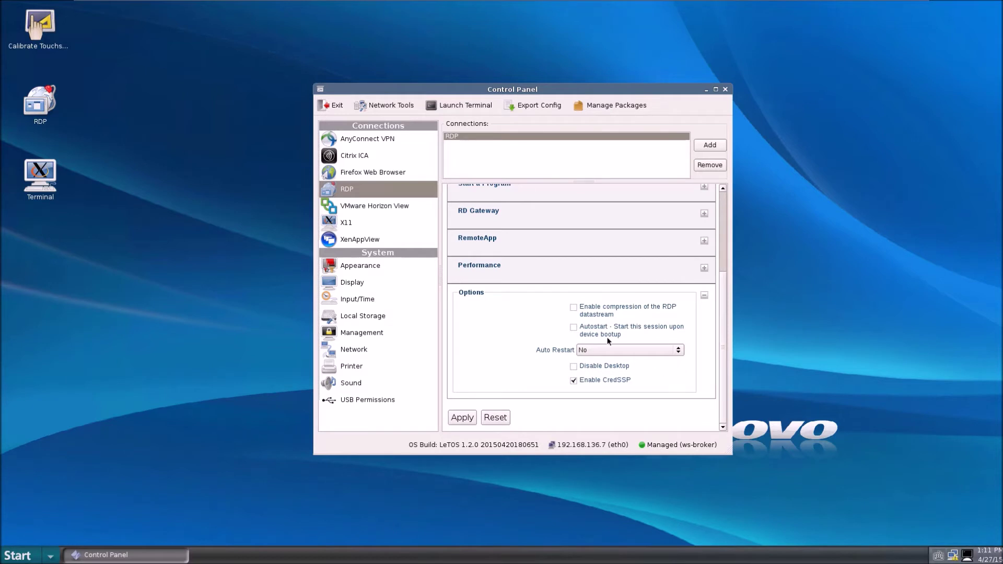
left_click_drag(581, 329, 608, 329)
left_click(573, 327)
Untick Autostart, keep Auto Restart at No, apply the options, and launch the RDP shortcut
left_click(591, 332)
left_click(585, 351)
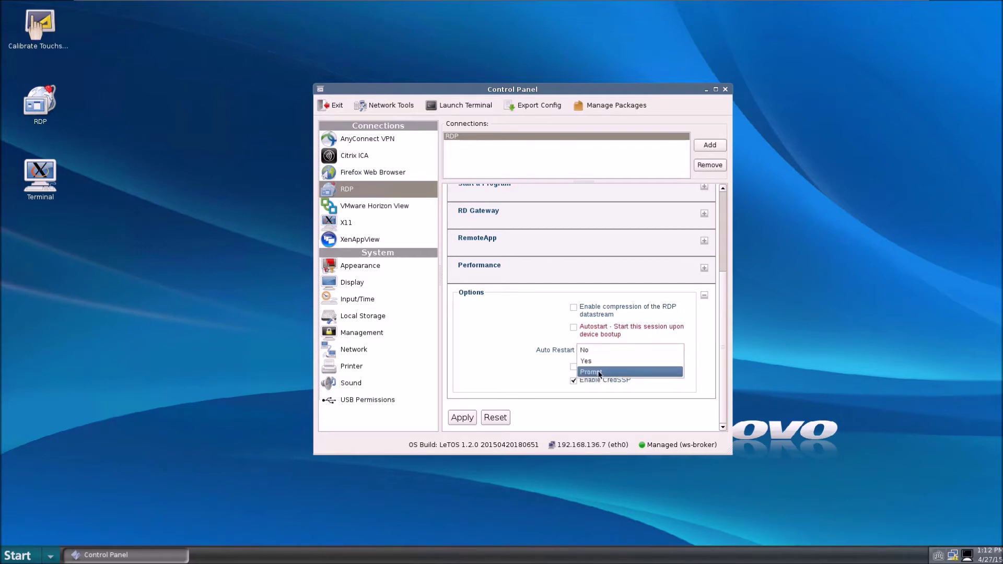
left_click(551, 371)
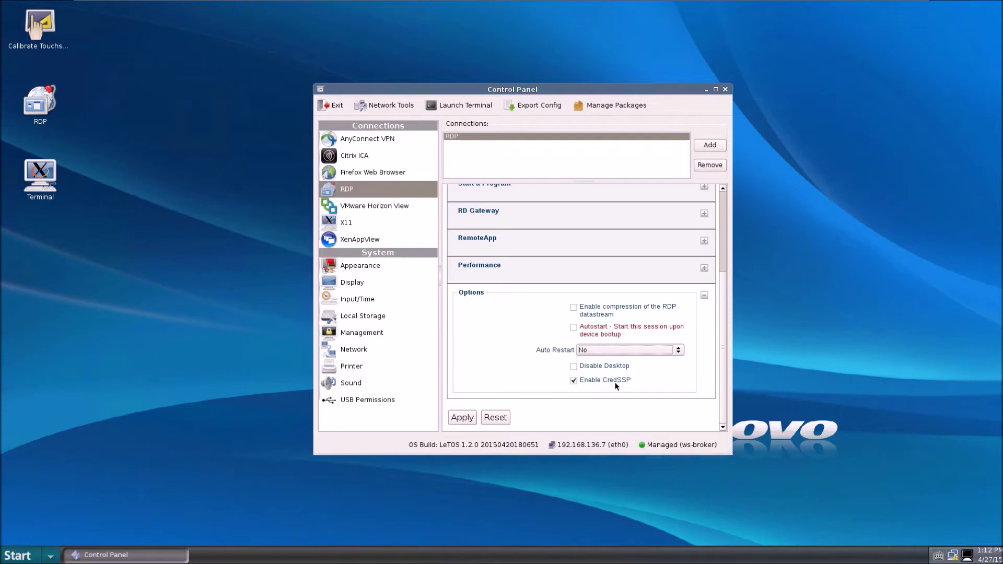
left_click(466, 418)
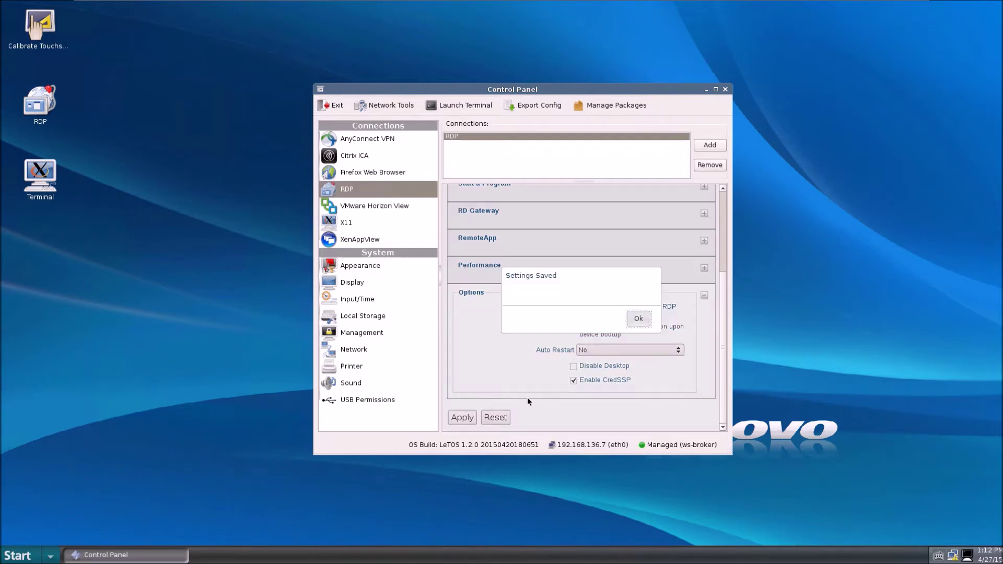
left_click(637, 319)
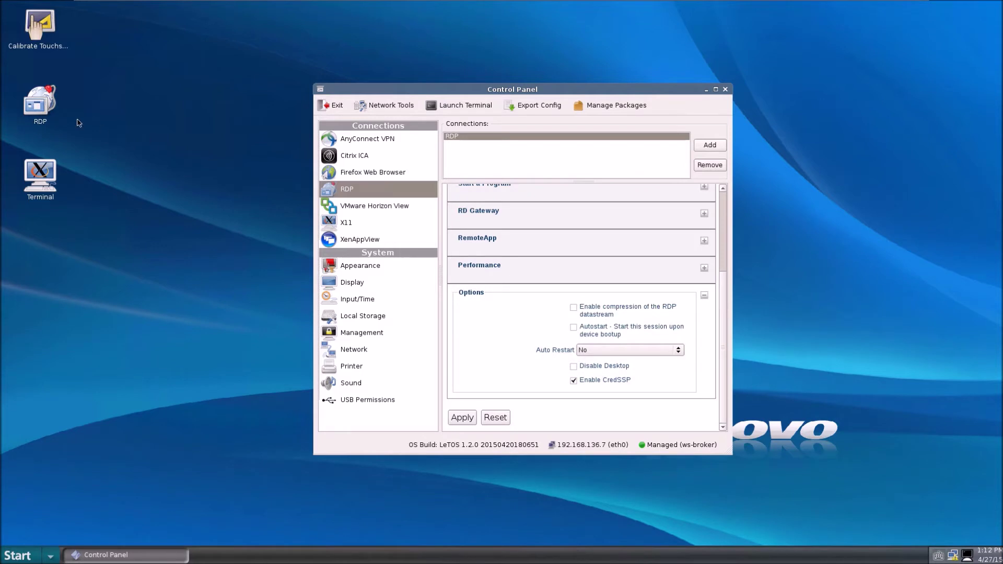
double_click(40, 110)
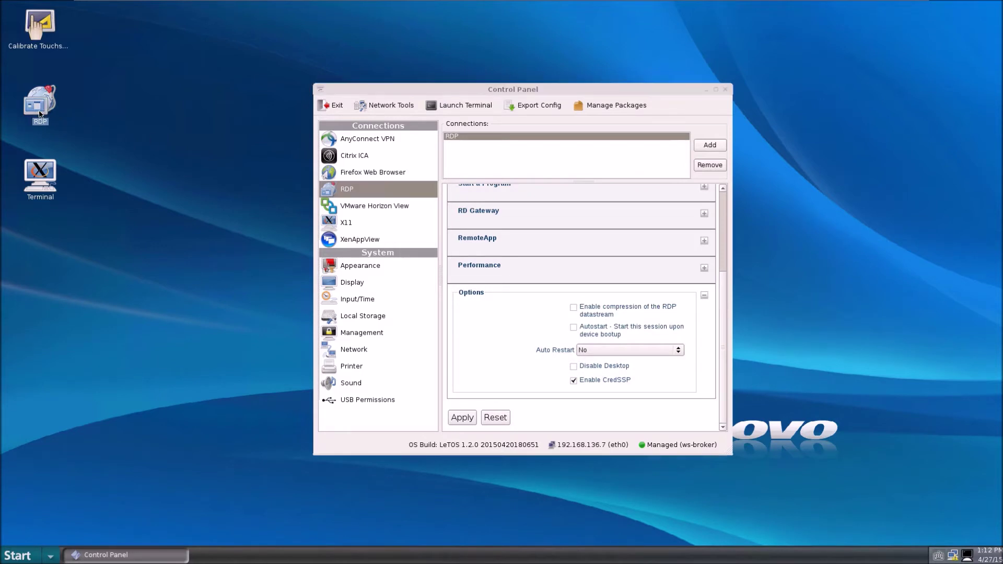
Sign in to the remote Windows server with the password, then log off the session
type("**********")
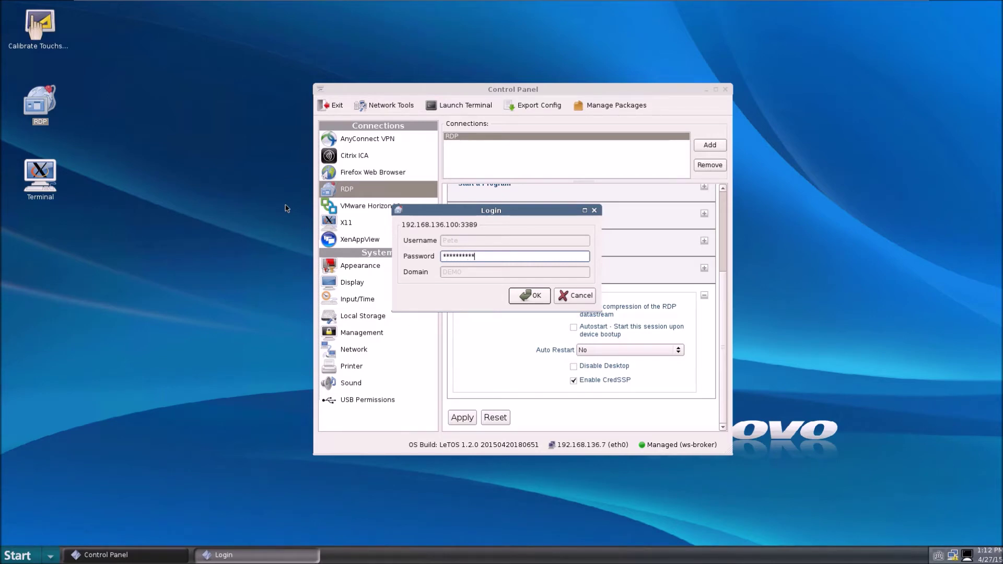
key("Return")
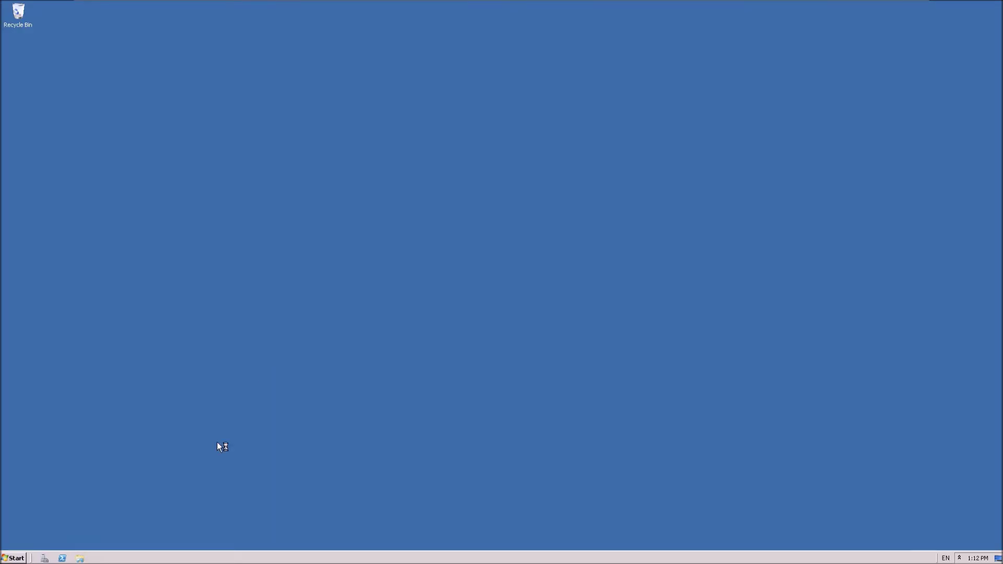
left_click(11, 557)
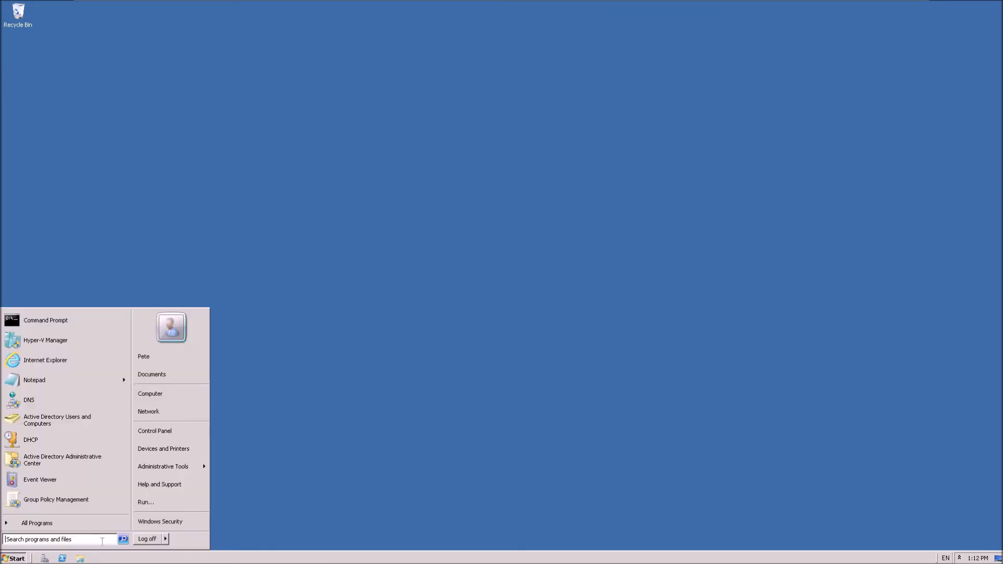
left_click(146, 539)
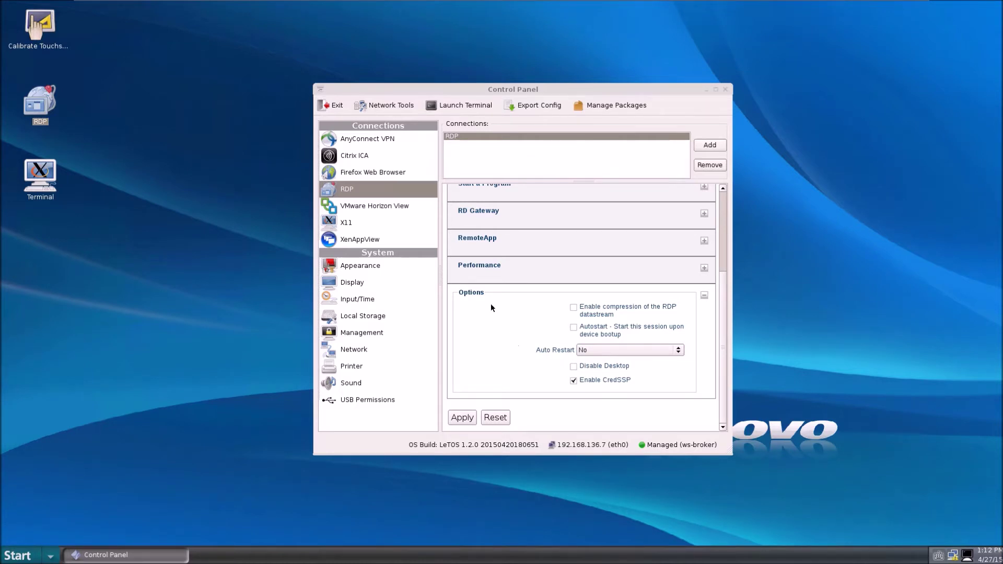
left_click(405, 171)
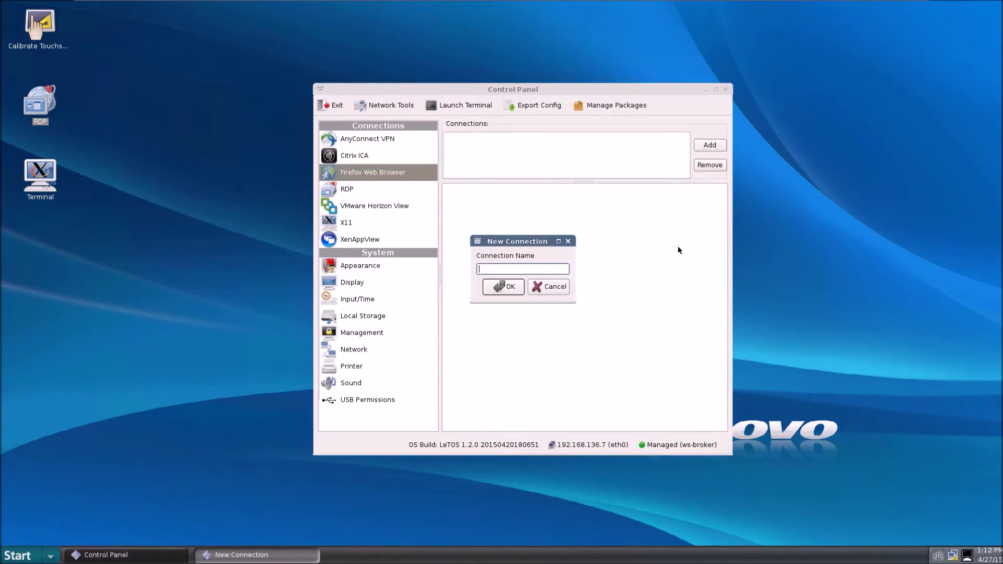
type("Browser")
key("Return")
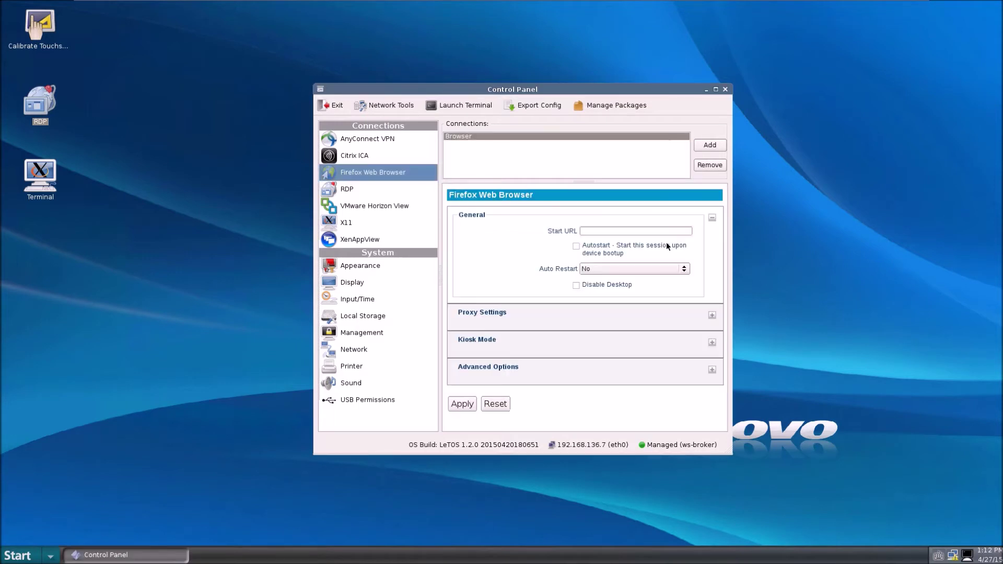
left_click(631, 230)
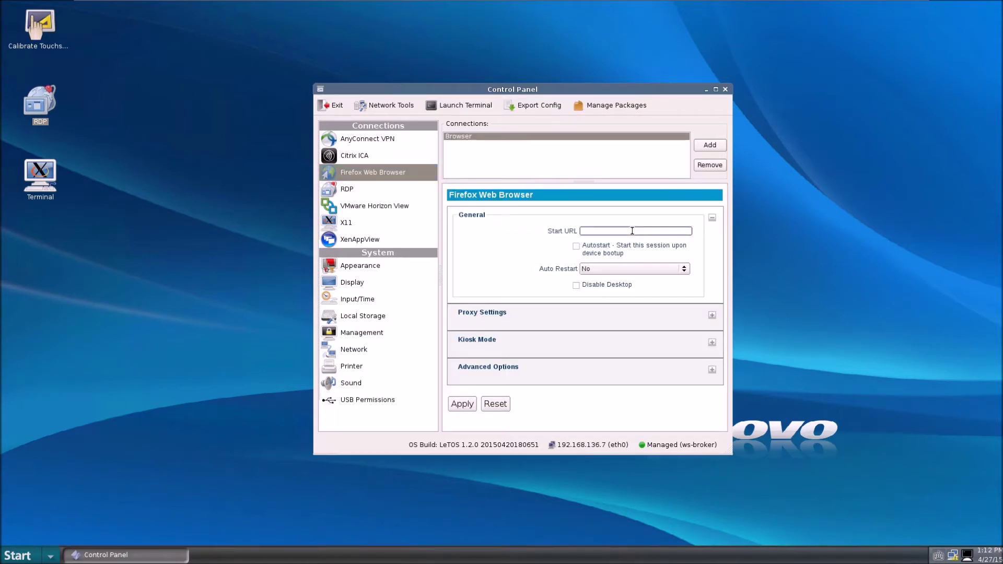
type("www.google.com")
left_click(711, 315)
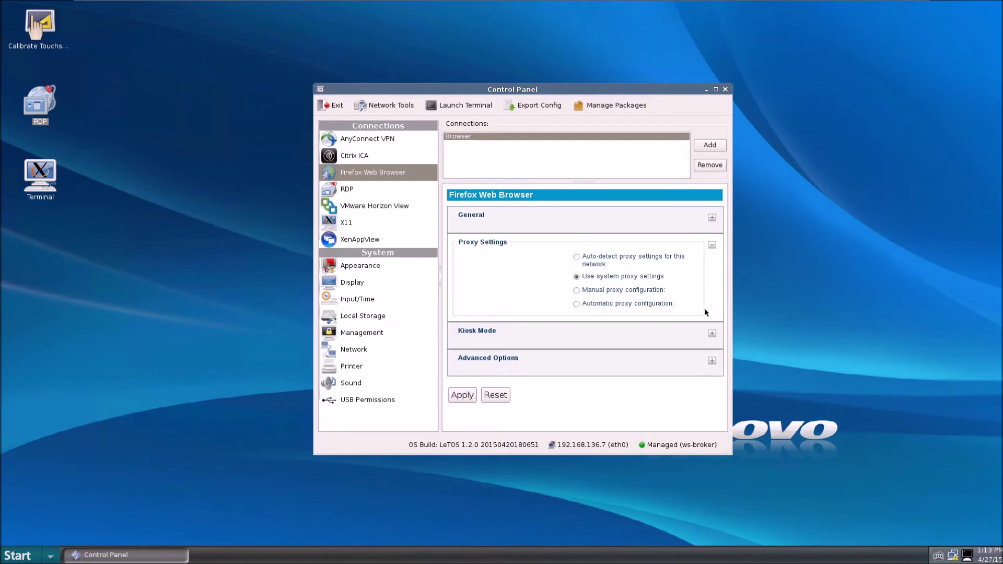
Toggle Kiosk Mode on and off, check Advanced Options, apply the Browser connection, then go to Appearance
left_click(710, 333)
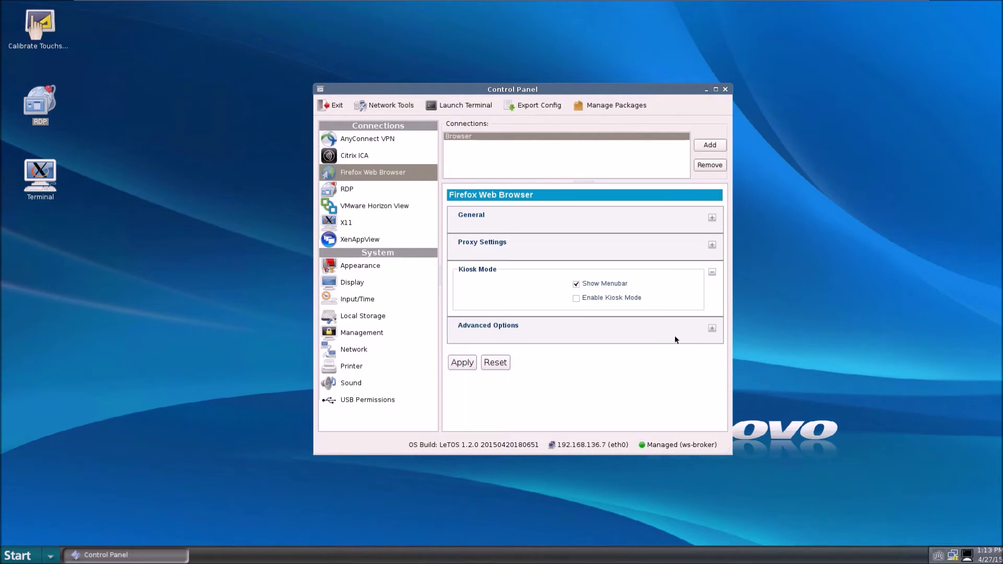
left_click(575, 298)
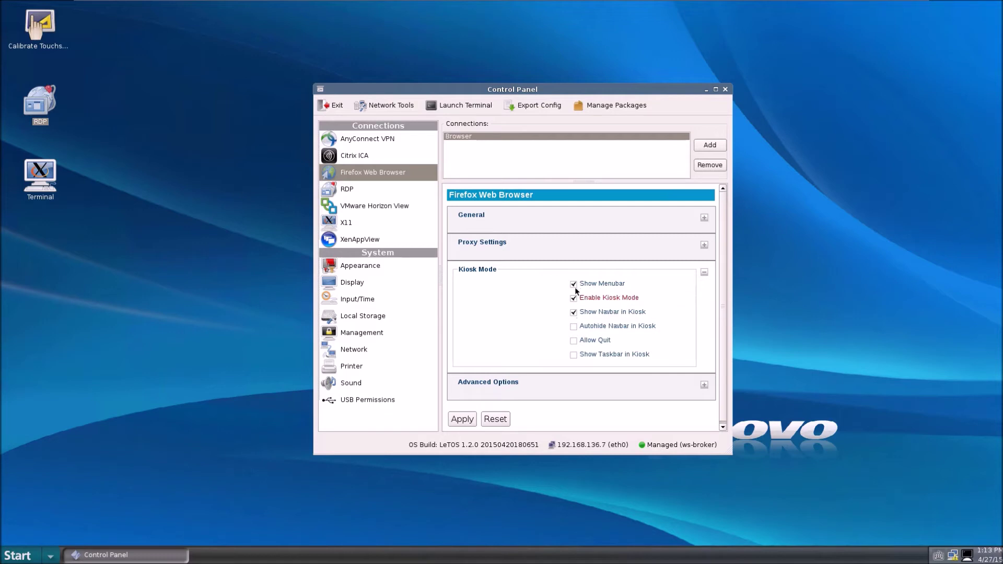
left_click(573, 298)
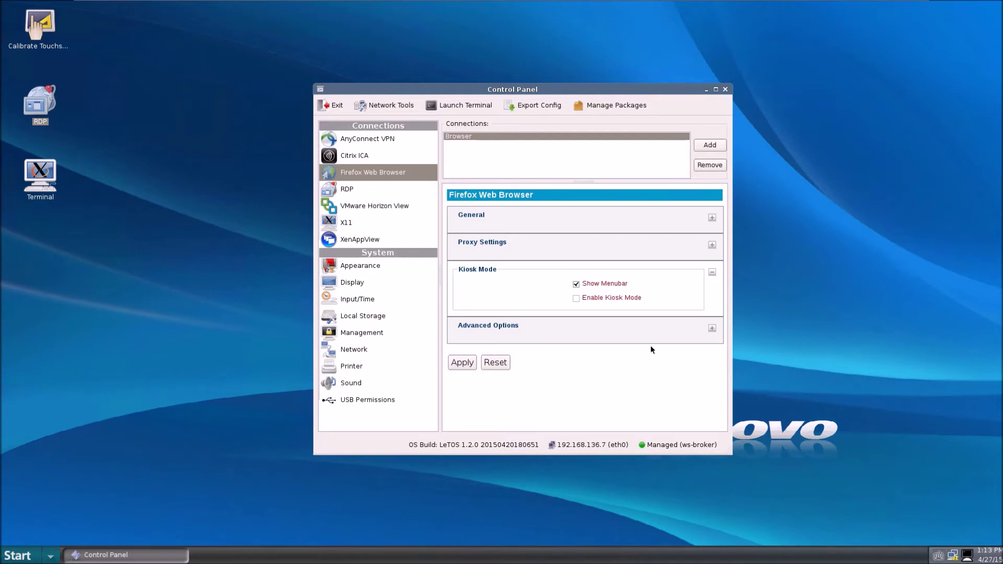
left_click(711, 329)
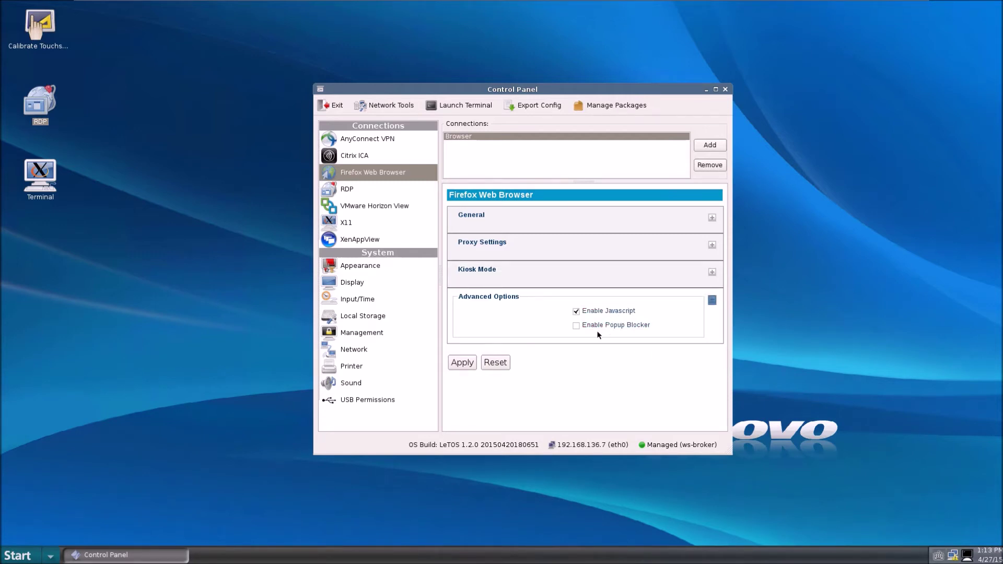
left_click(464, 362)
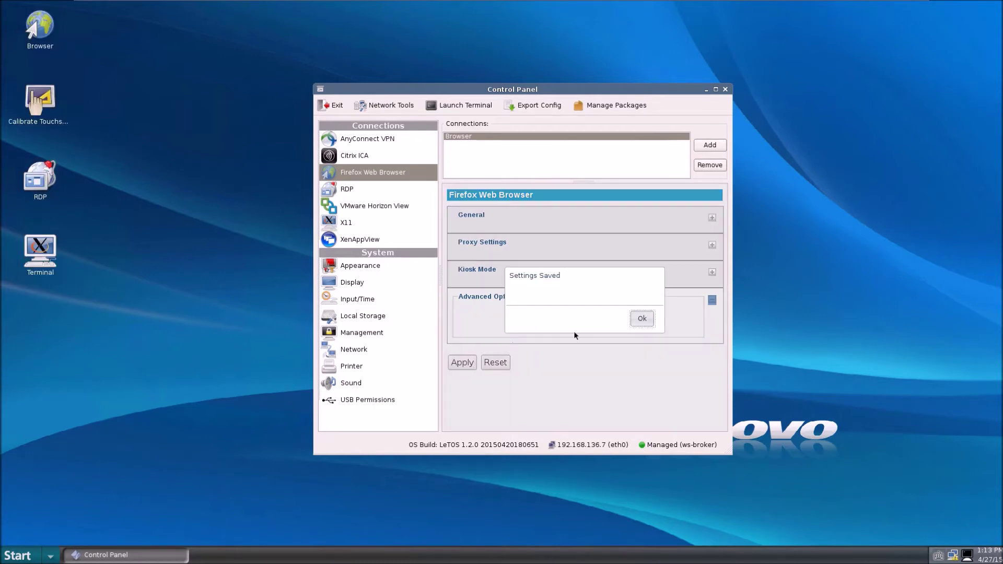
left_click(640, 320)
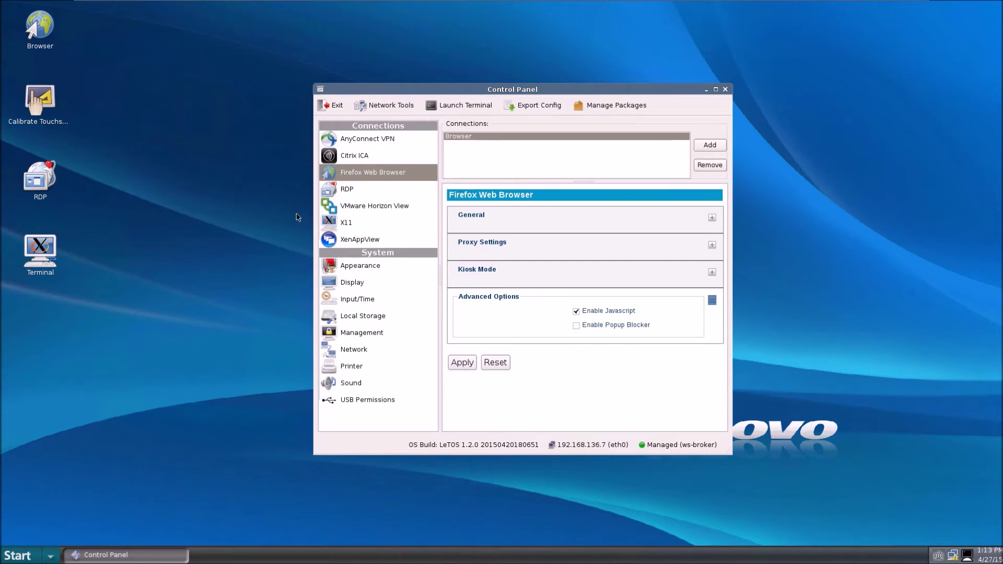
left_click(370, 267)
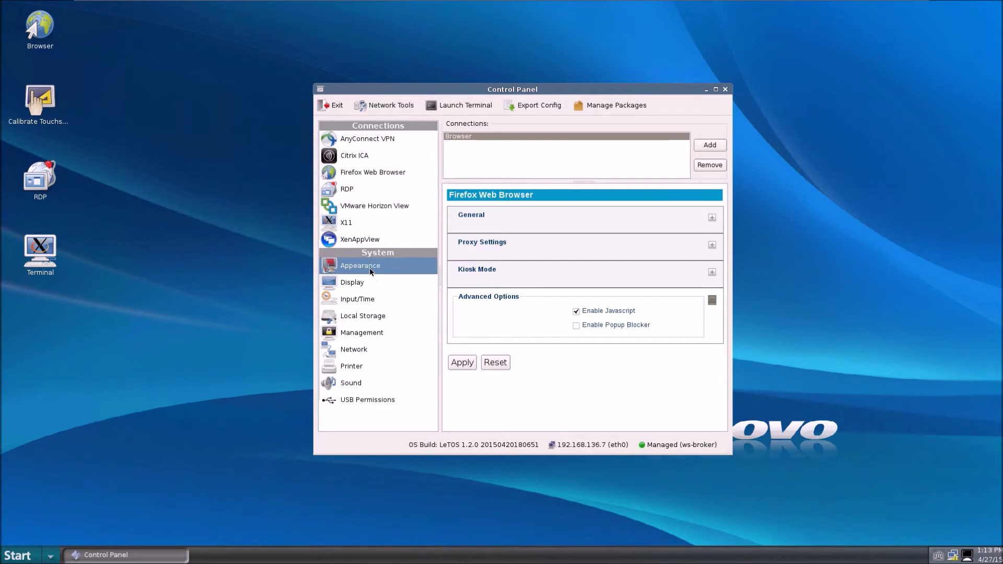
Check Display options, keeping 1920x1080 resolution and Normal rotation, then go to Input/Time
left_click(395, 283)
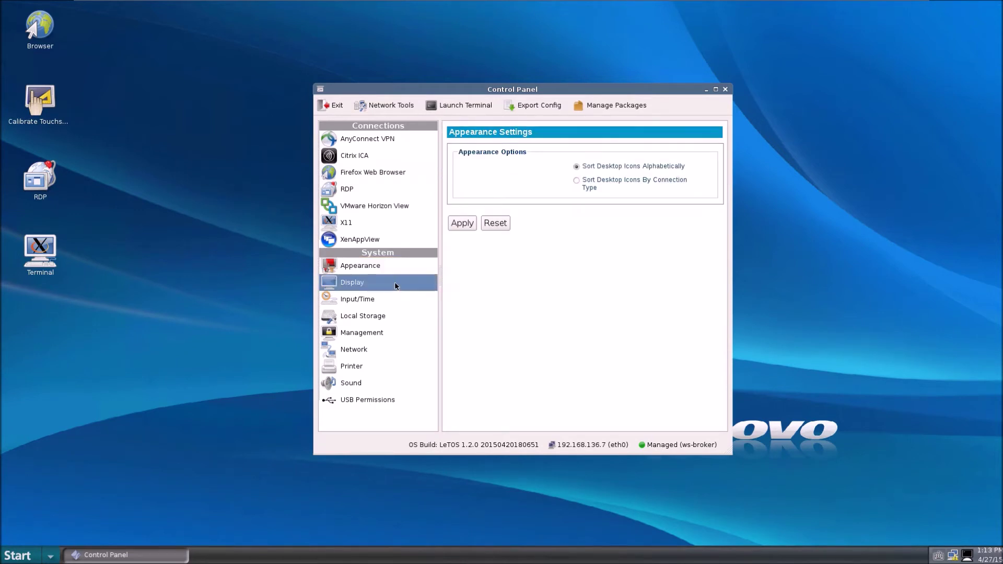
left_click(689, 160)
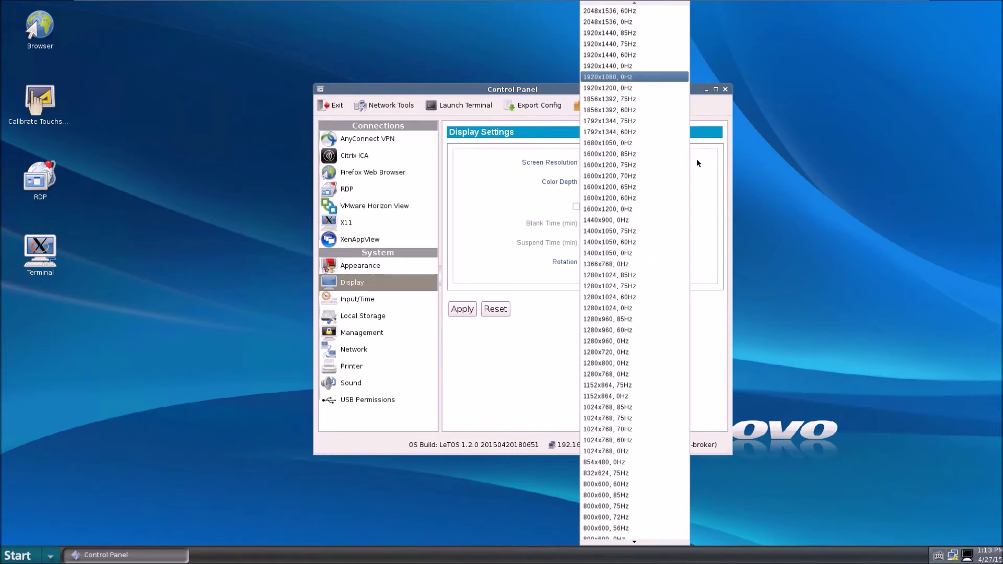
left_click(703, 160)
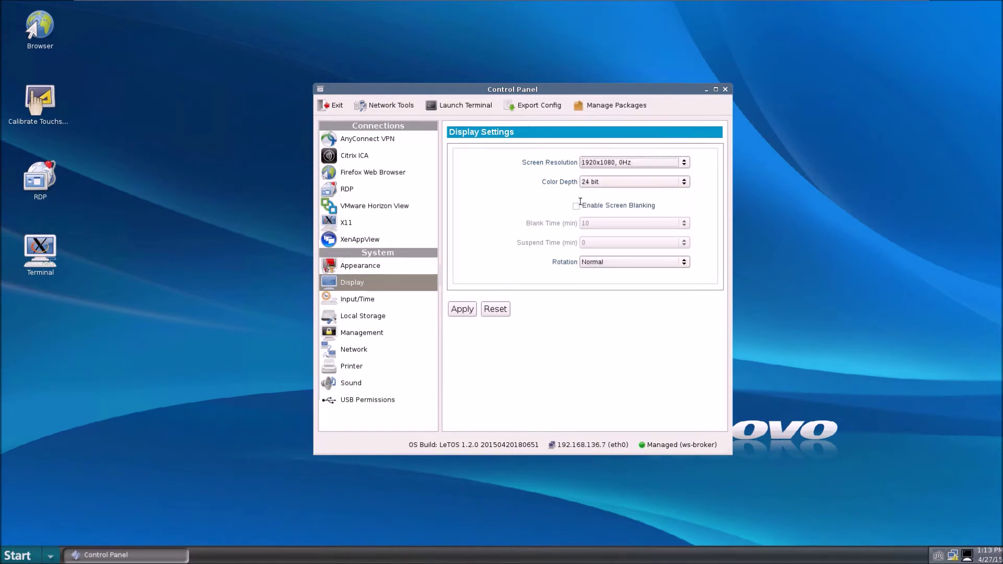
left_click(599, 265)
key("Down")
key("Down")
key("Down")
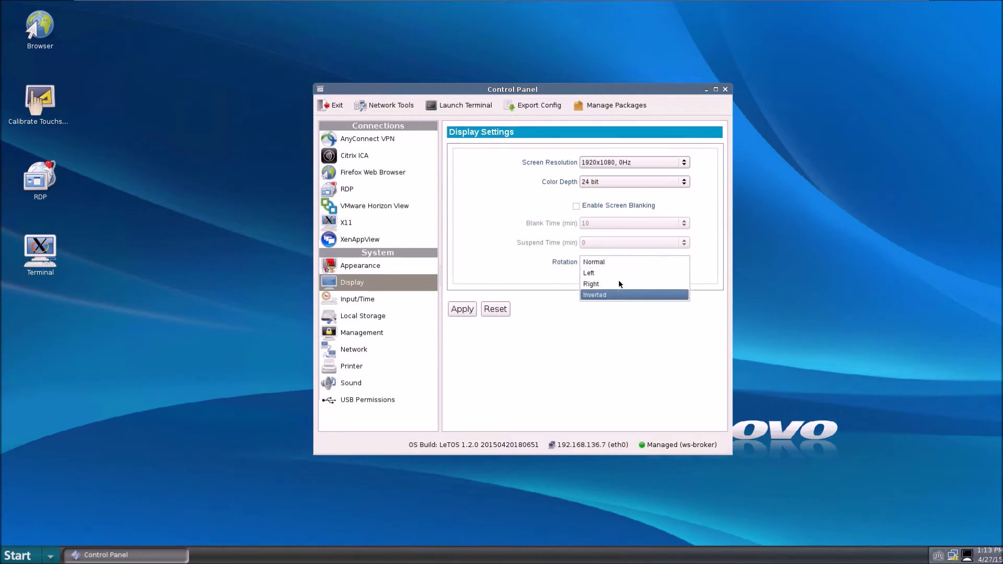
key("Return")
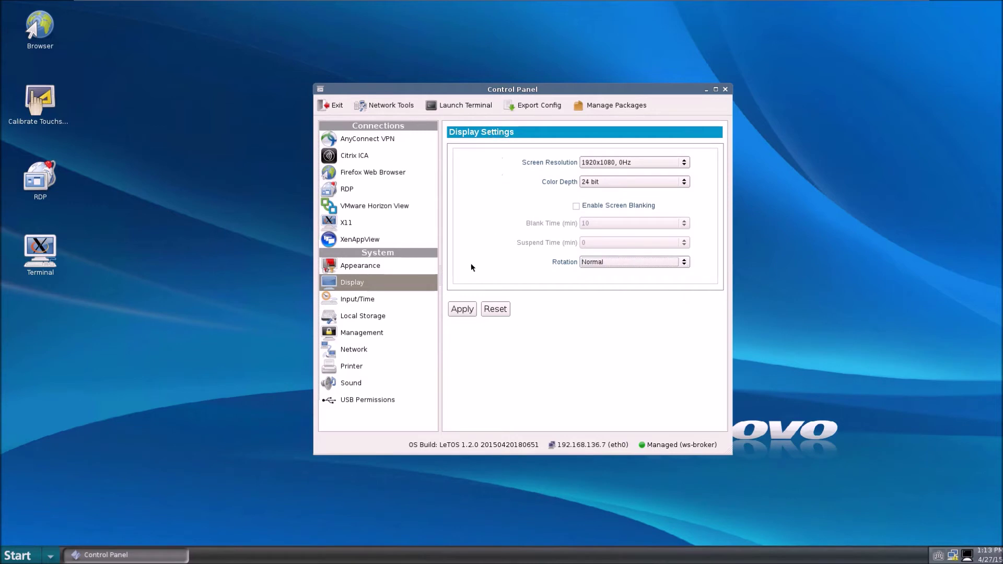
left_click(385, 298)
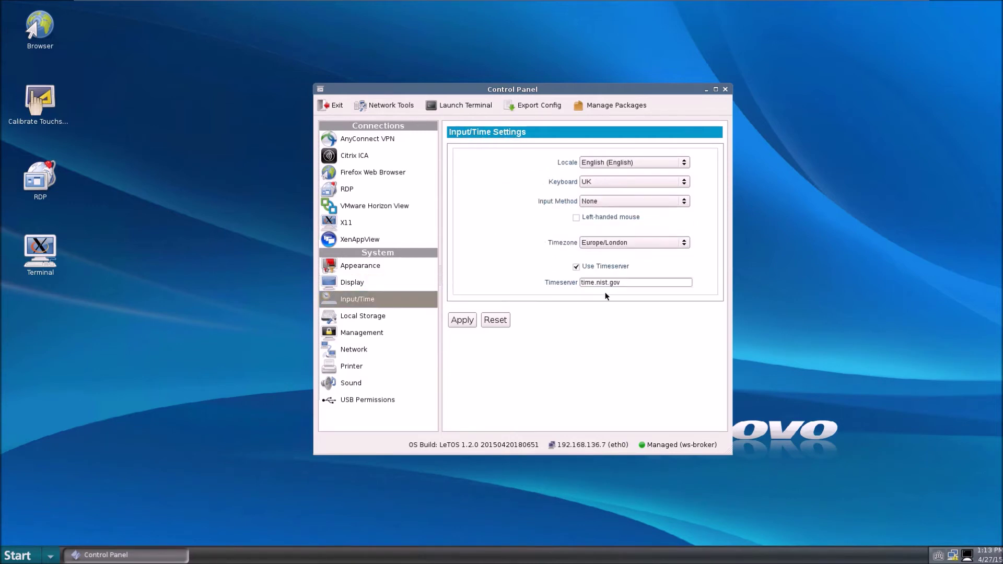
left_click(683, 165)
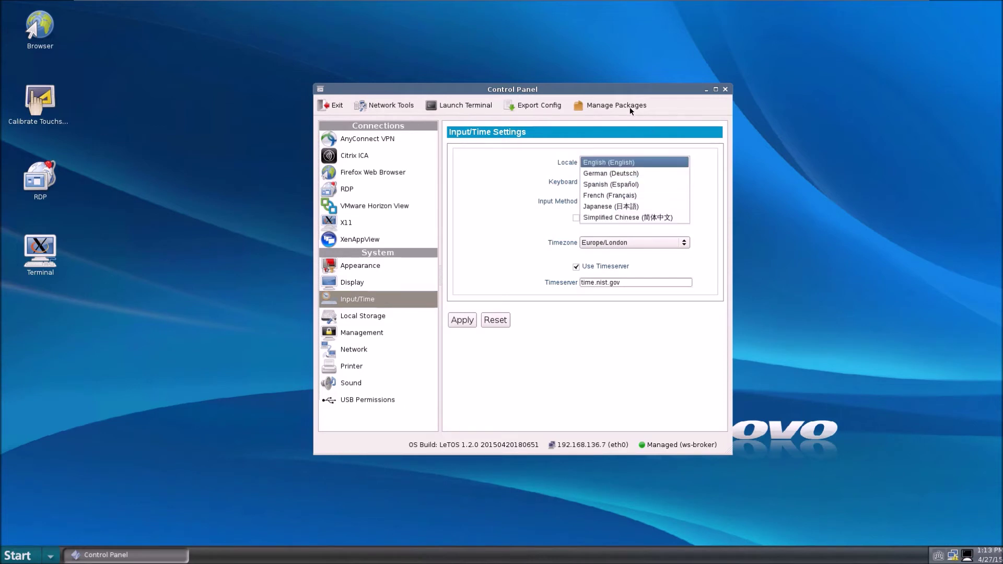
left_click(703, 157)
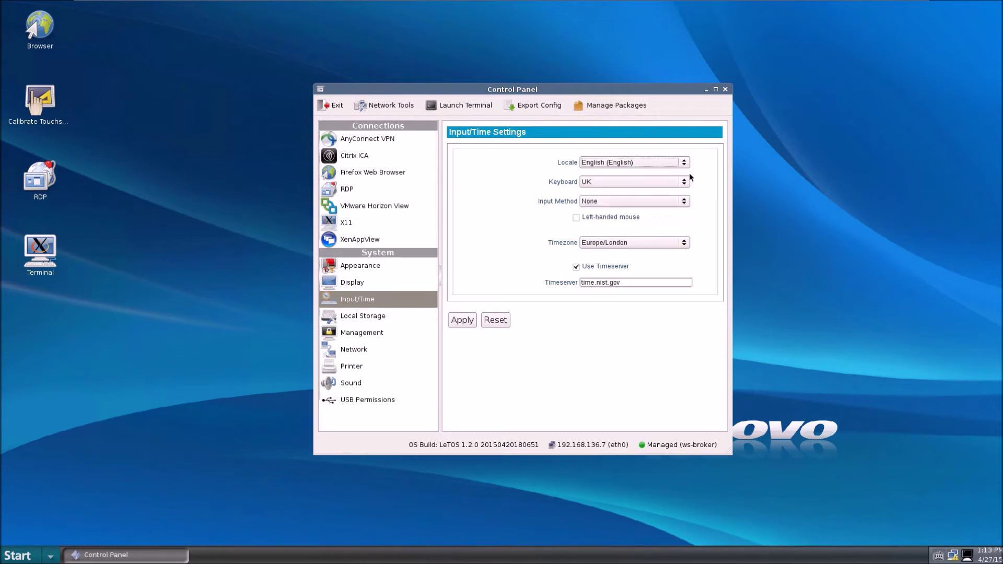
left_click(612, 182)
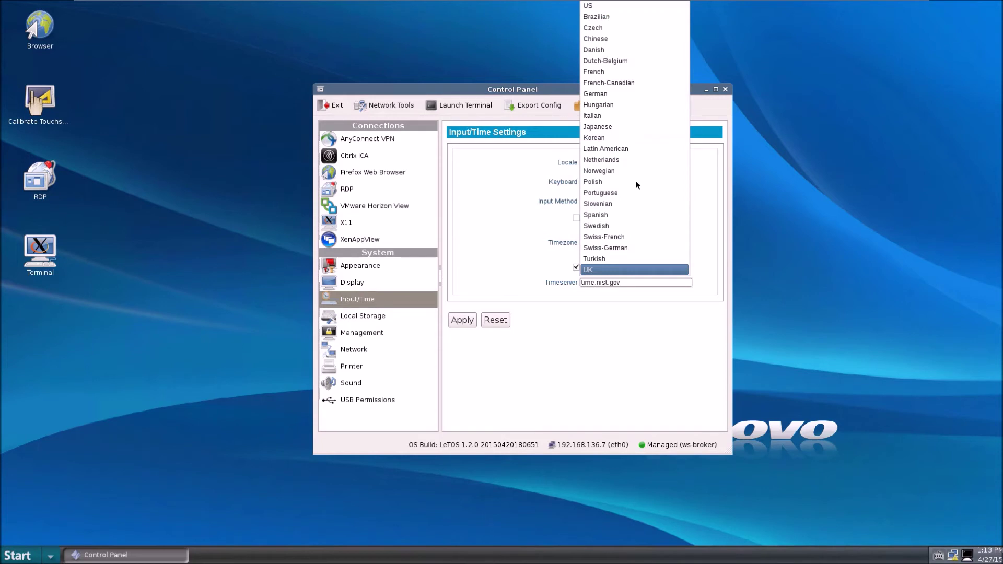
left_click(704, 186)
left_click(670, 200)
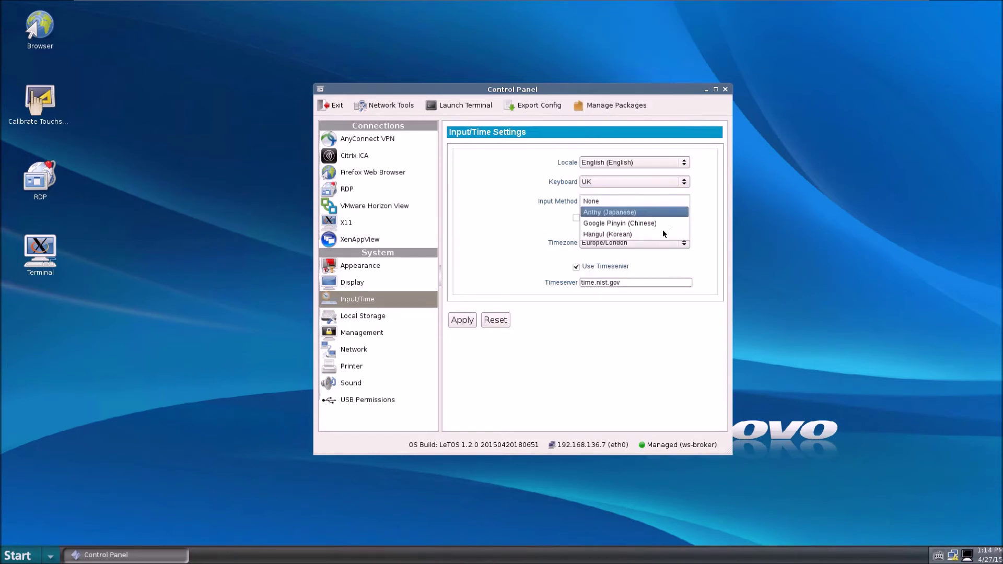
left_click(674, 256)
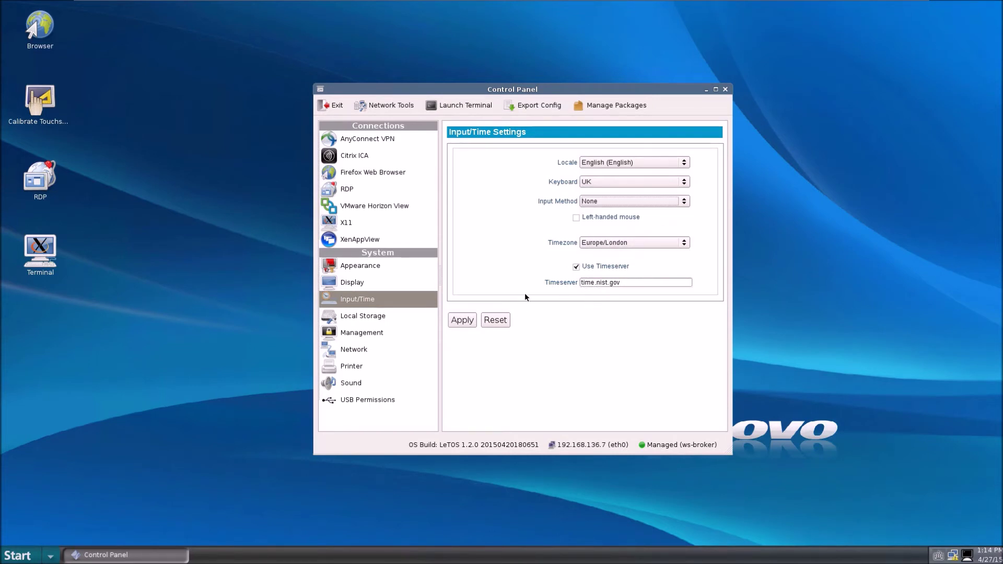
left_click(385, 317)
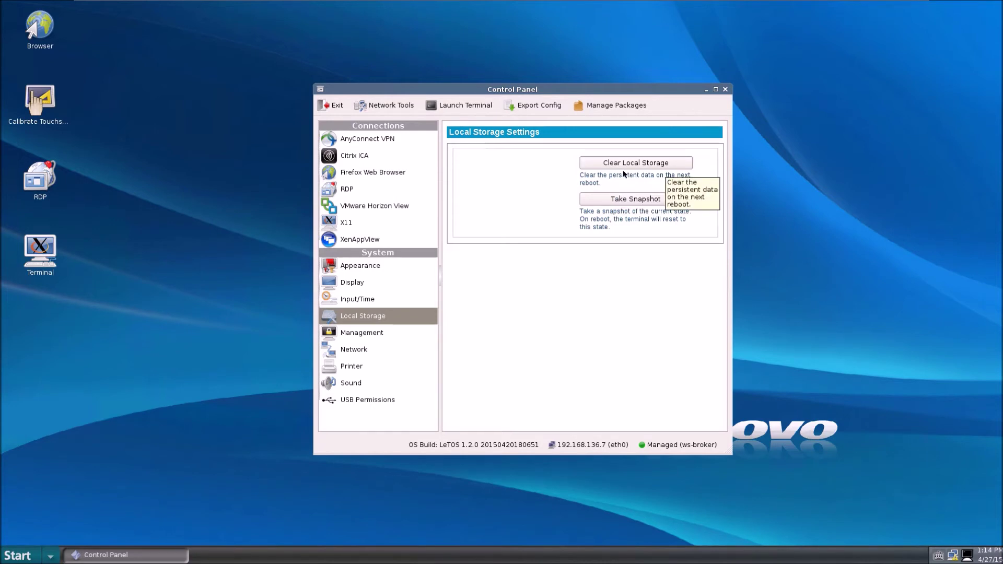
Open the thin client Management settings page
left_click(387, 334)
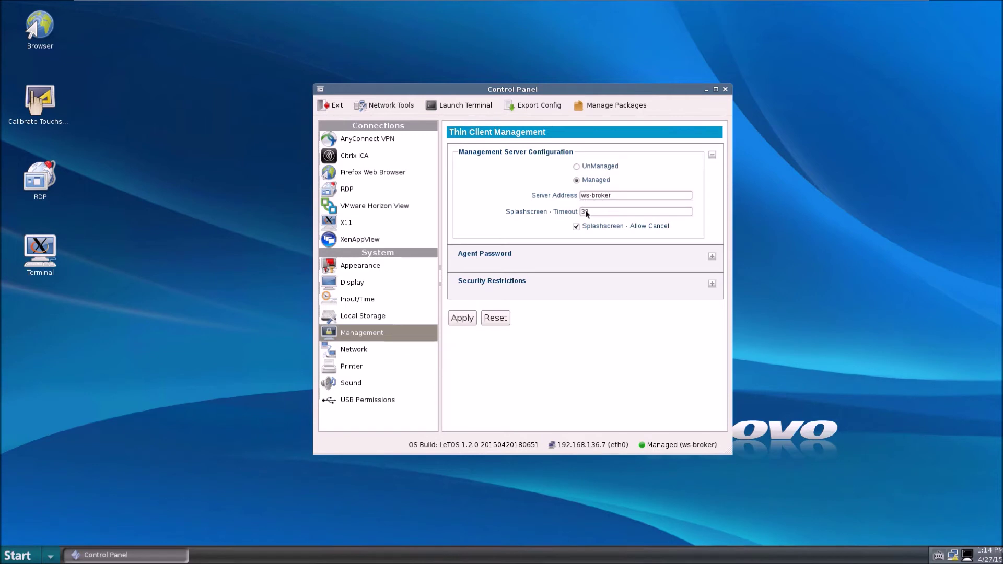
Set and confirm a new agent password, then save the Management settings
left_click(697, 259)
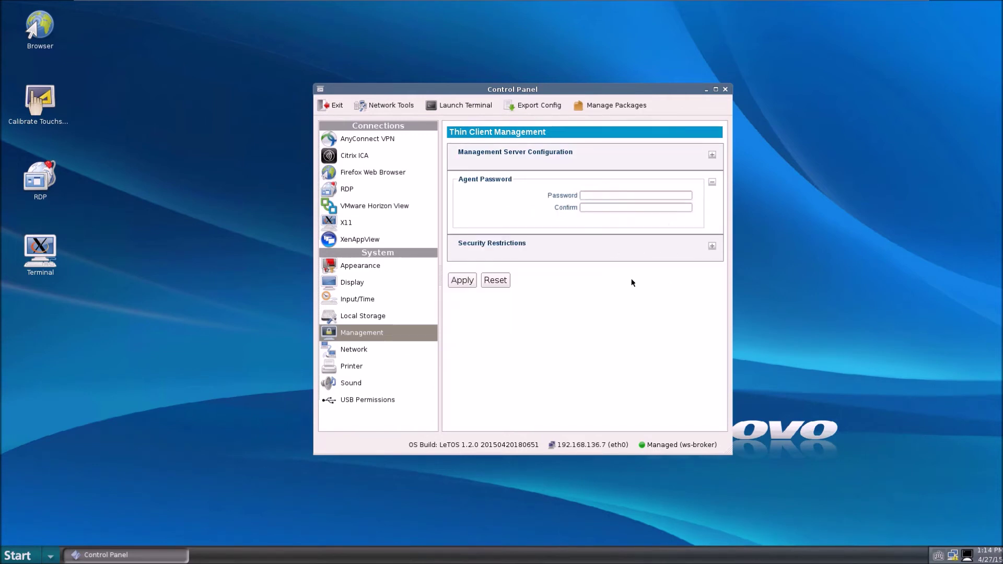
left_click(597, 196)
type("••")
key("Tab")
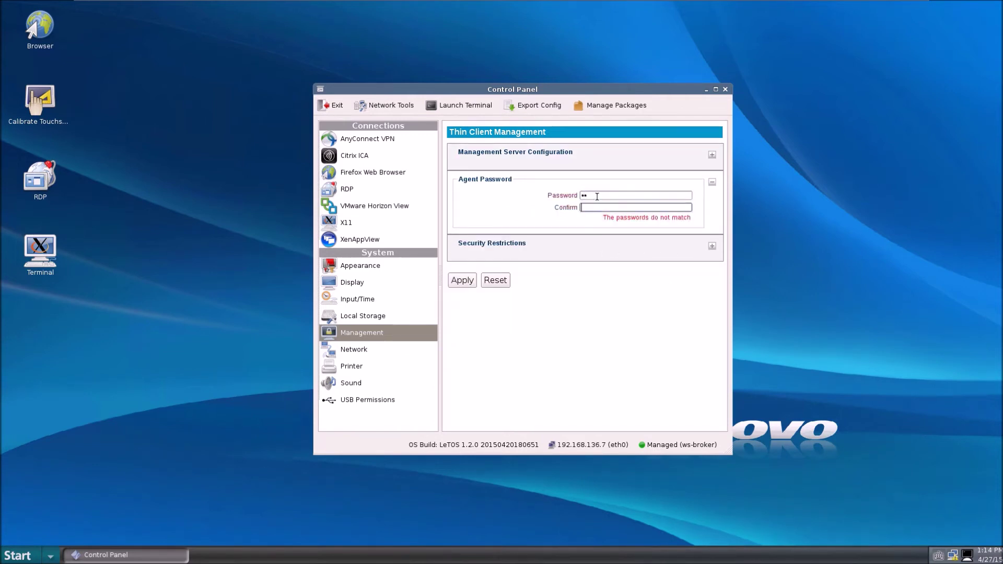
type("••")
left_click(463, 281)
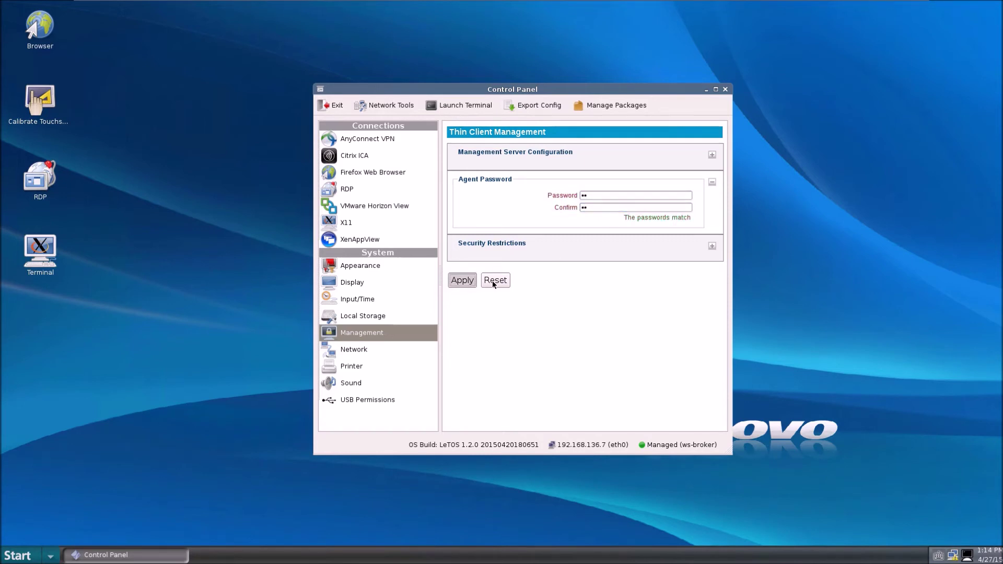
left_click(644, 287)
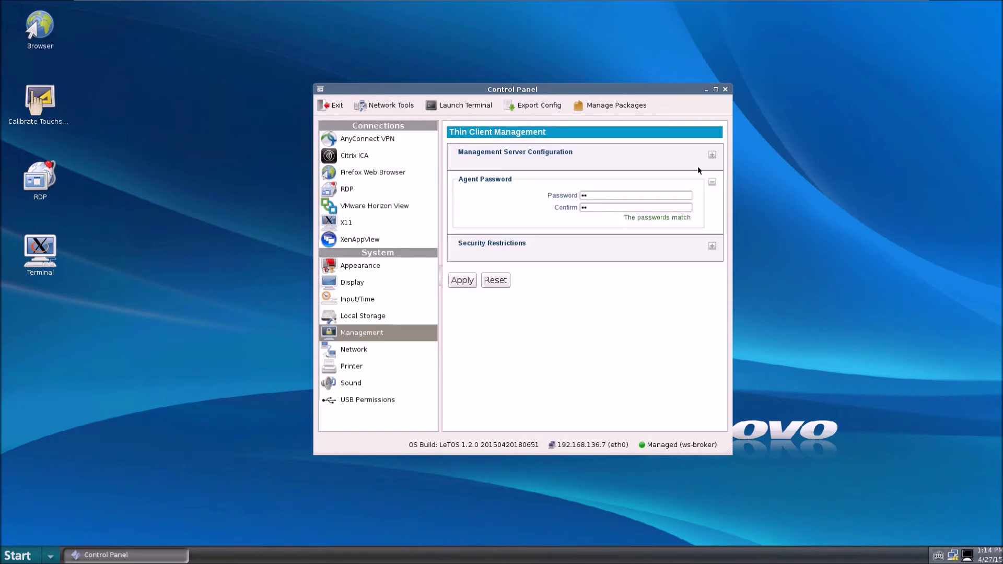
Close and relaunch the Control Panel, unlocking it with the admin password, and open Management
left_click(725, 90)
left_click(35, 558)
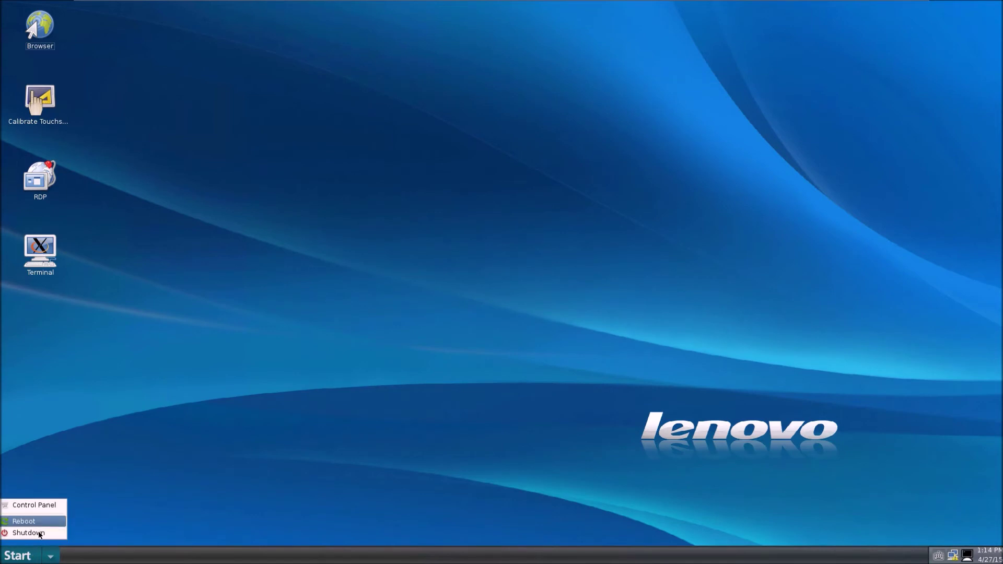
left_click(52, 505)
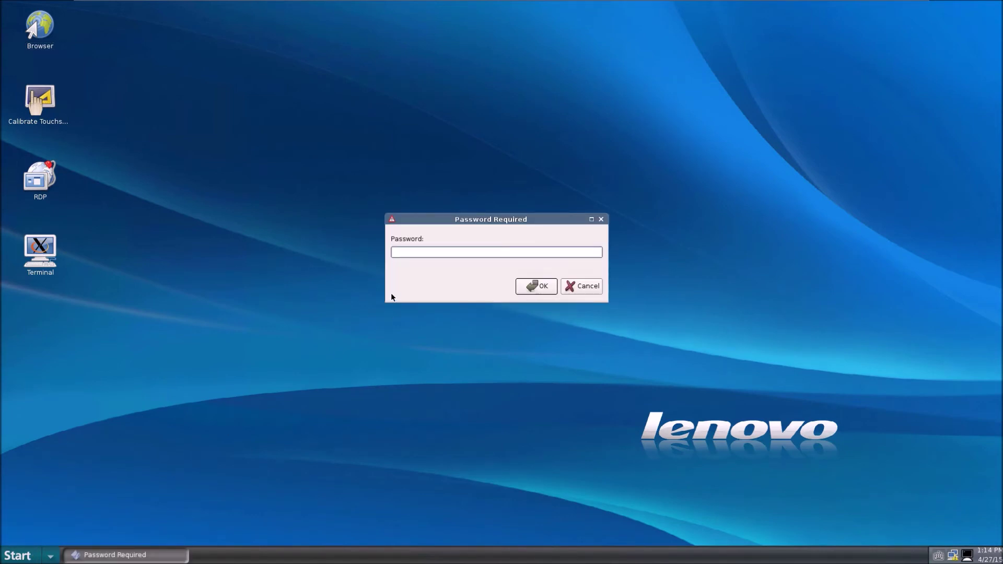
type("**")
key("Return")
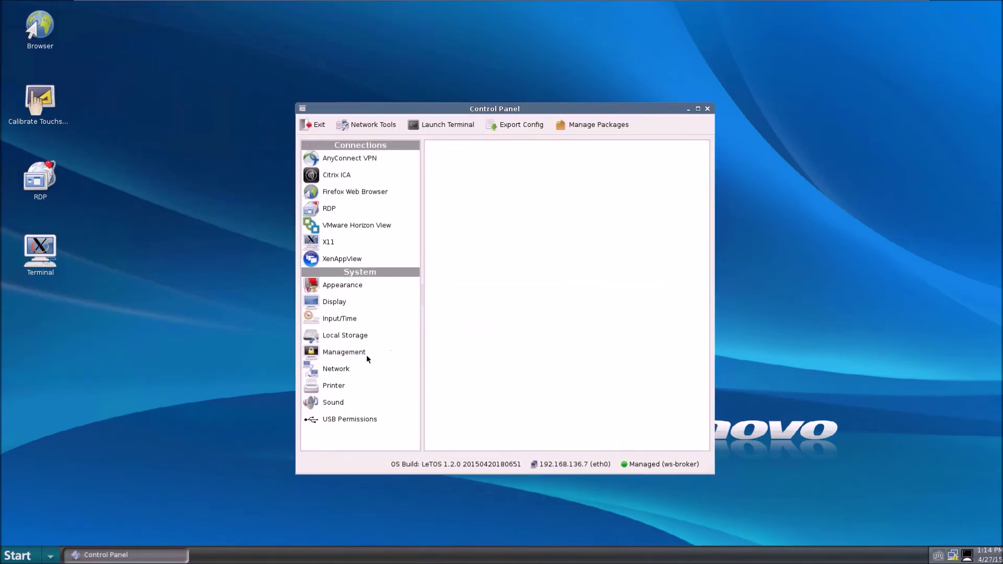
left_click(367, 352)
Review the Security Restrictions, including the Print Screen option, then show Network settings for LeTOS-HD
left_click(693, 303)
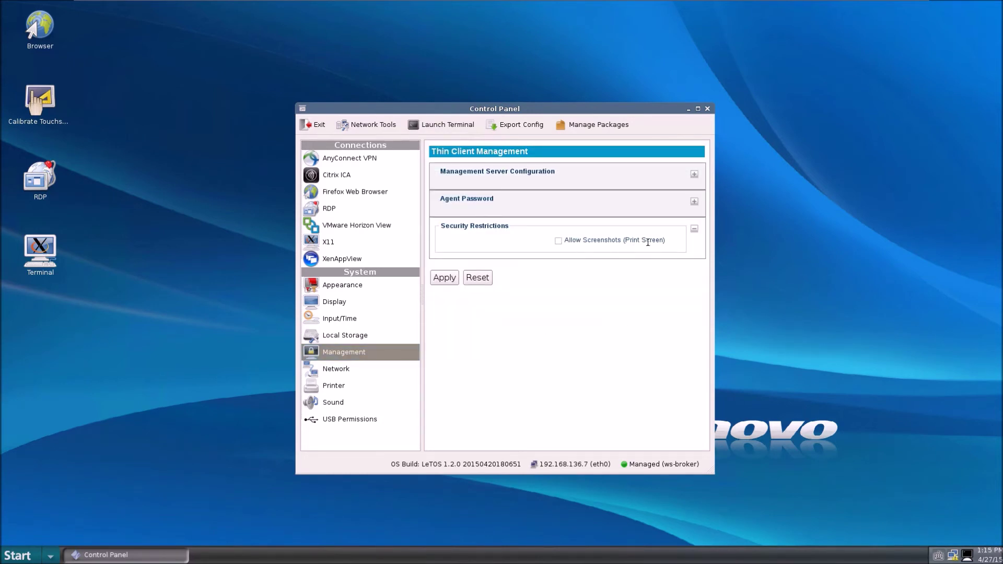
left_click_drag(623, 240, 666, 241)
left_click(599, 287)
left_click(373, 369)
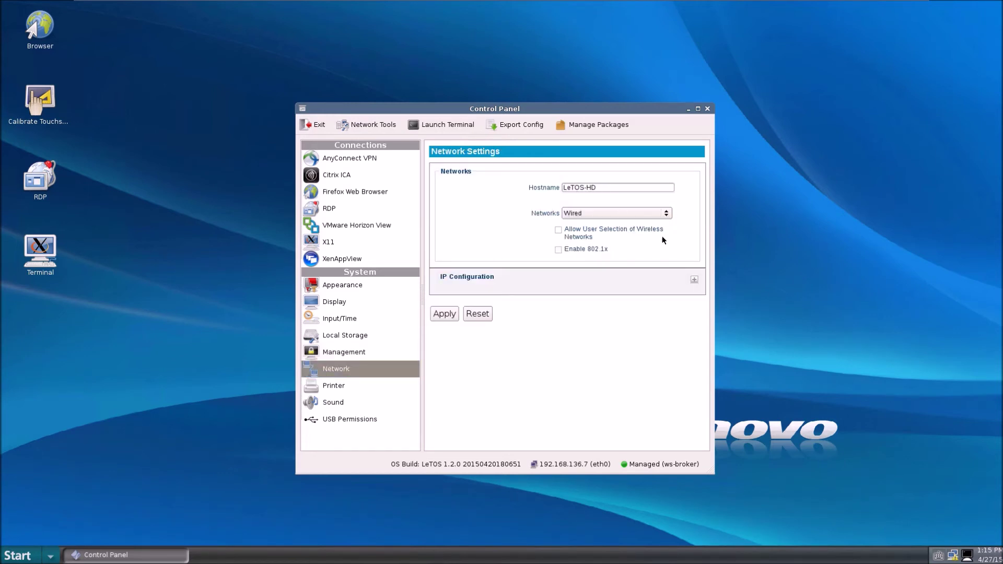
Check the network types and reveal IP Configuration, leaving Use DHCP ticked (192.168.136.7)
left_click(669, 212)
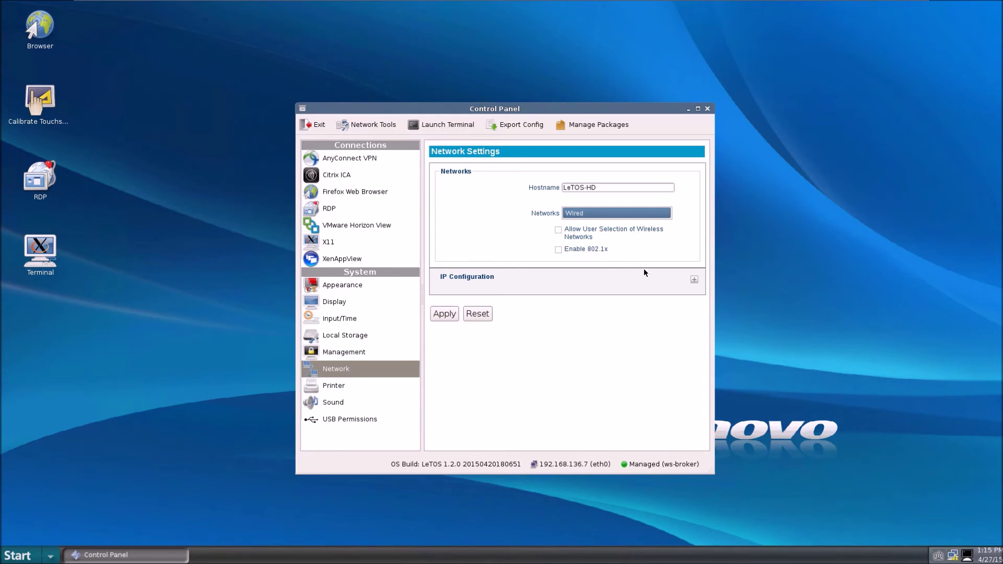
left_click(694, 280)
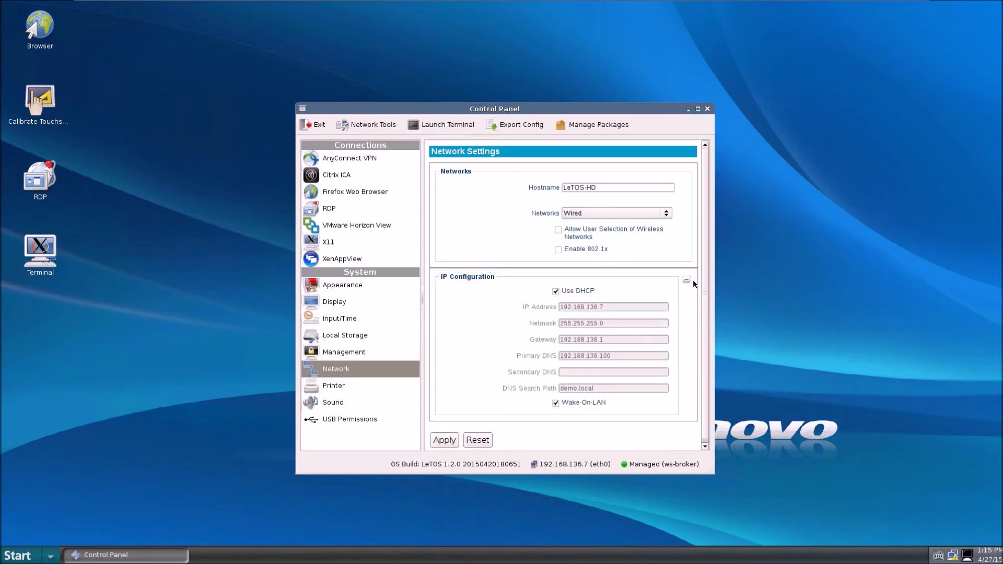
left_click(555, 291)
left_click(555, 293)
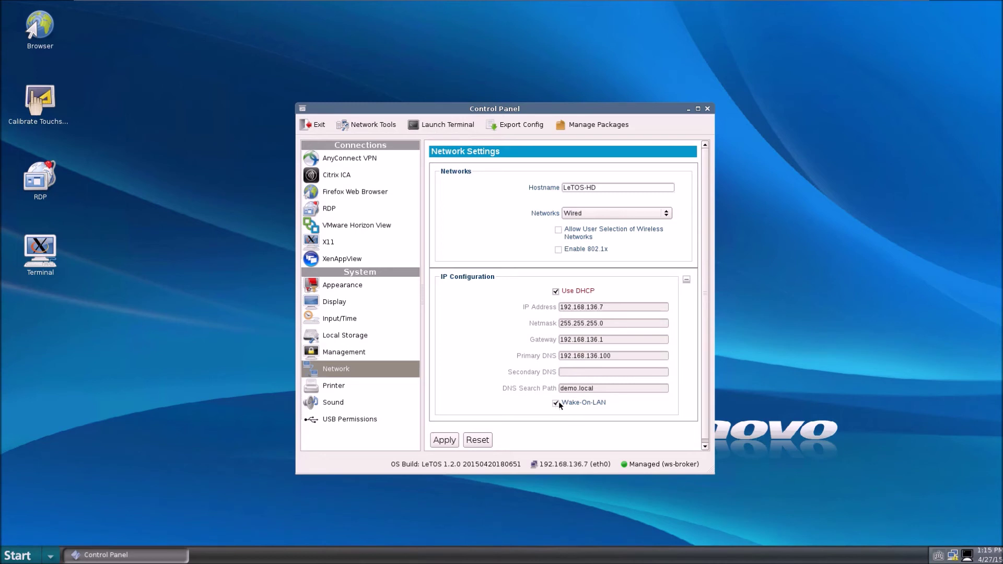
Discard the unsaved network changes and add a new printer named 'Printer'
left_click(369, 388)
left_click(516, 310)
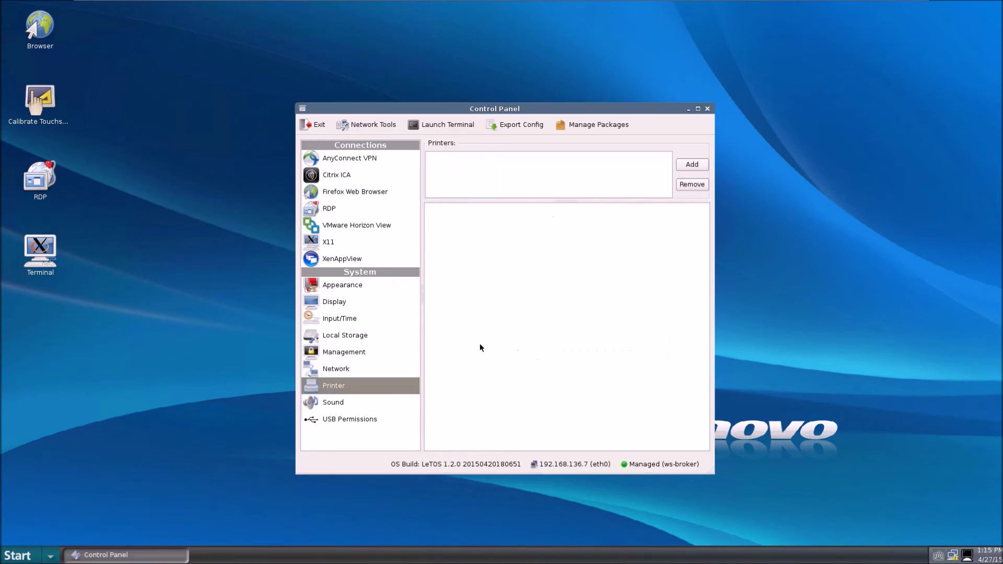
left_click(690, 170)
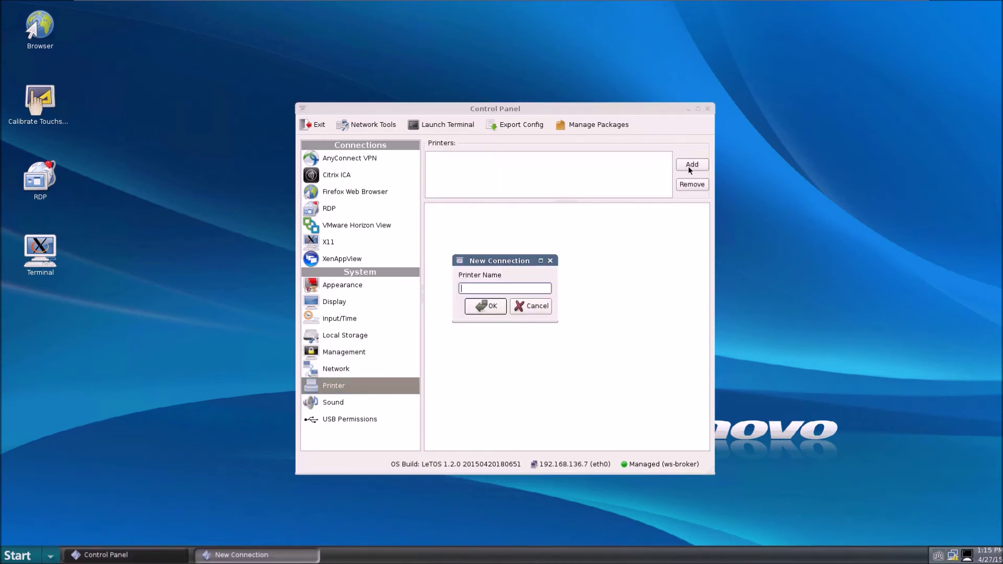
type("Printer")
key("Return")
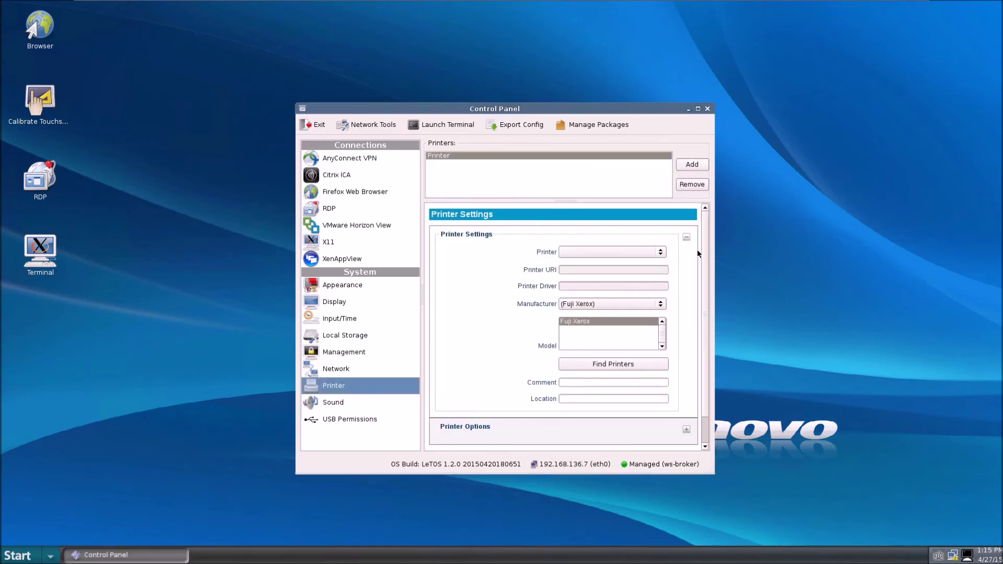
Check the new printer's settings, keeping manufacturer Fuji Xerox, then go to USB Permissions
scroll(695, 259, "down", 1)
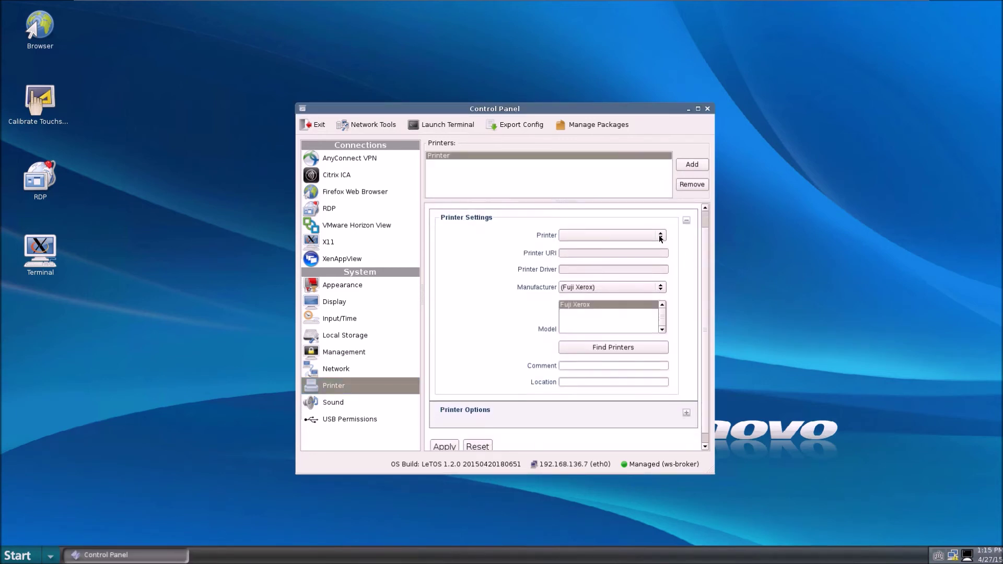
left_click(661, 238)
left_click(660, 287)
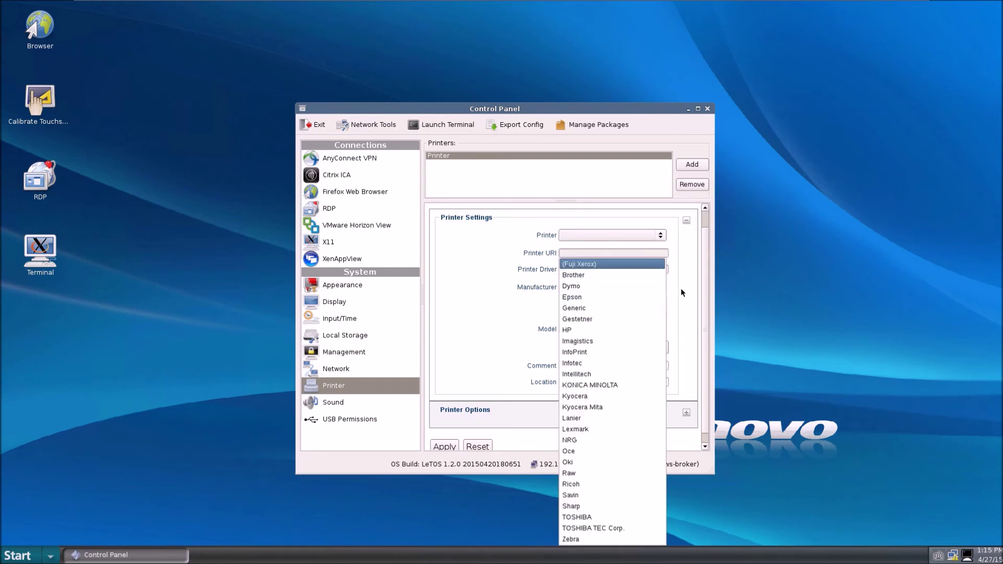
left_click(688, 327)
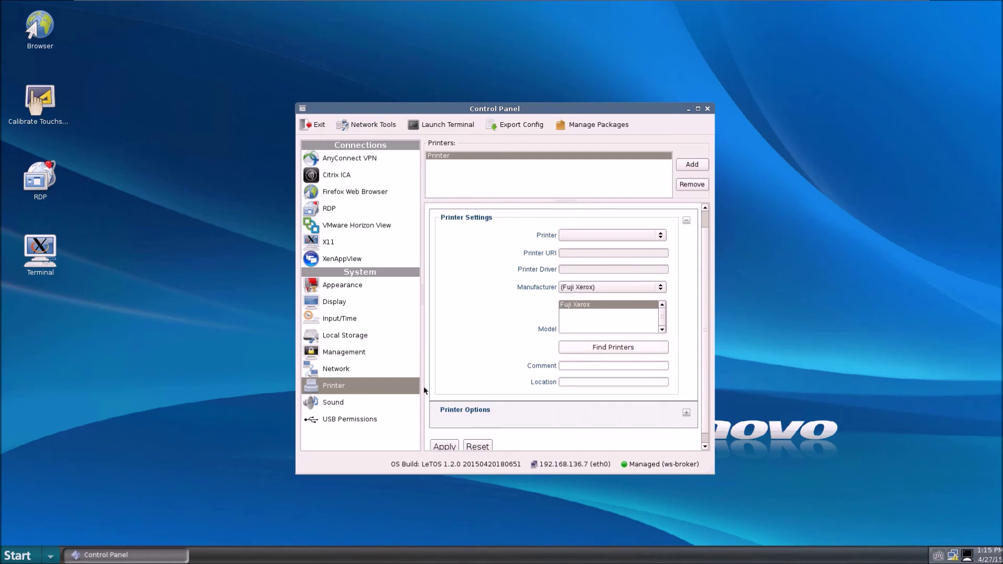
left_click(368, 419)
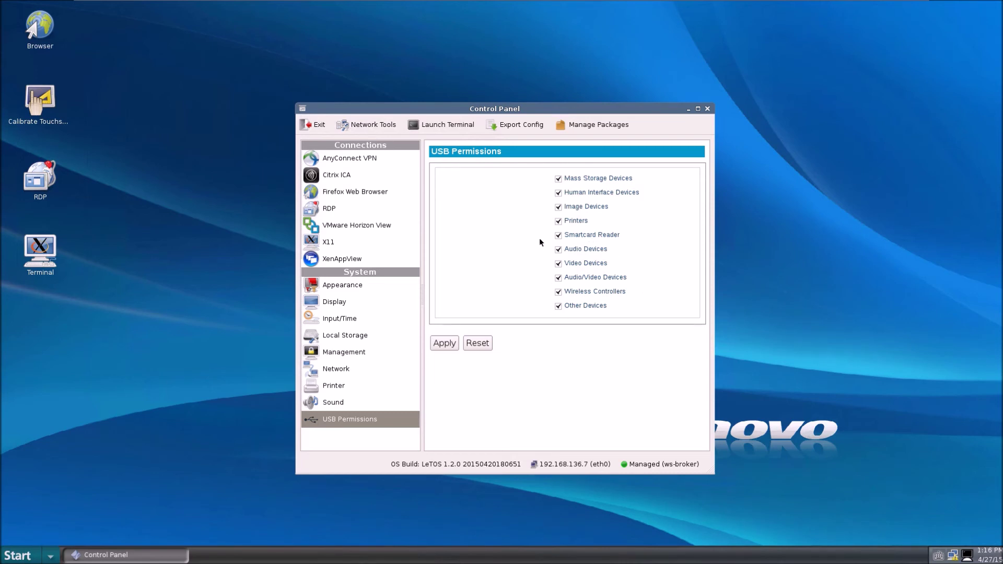
left_click(601, 129)
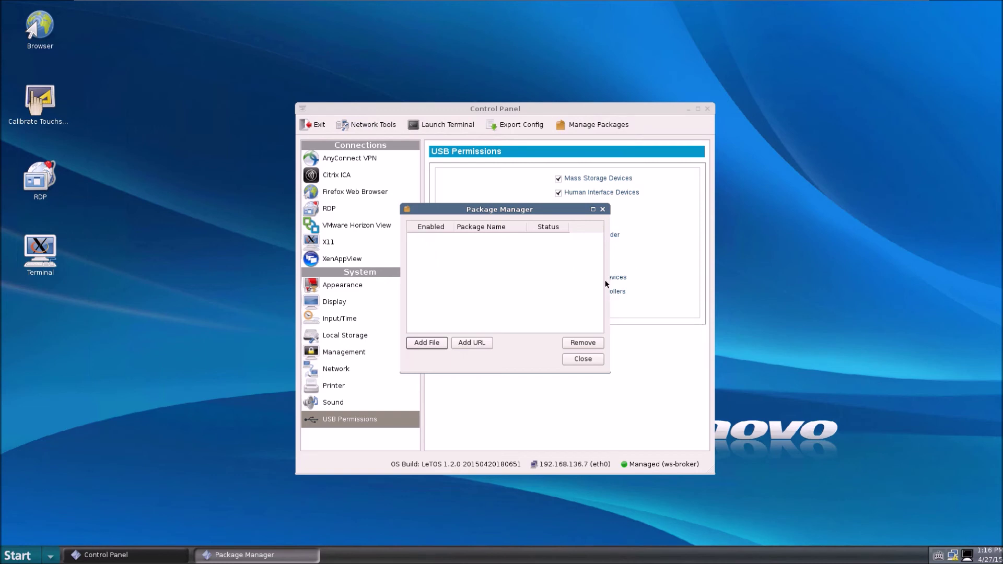
left_click(481, 345)
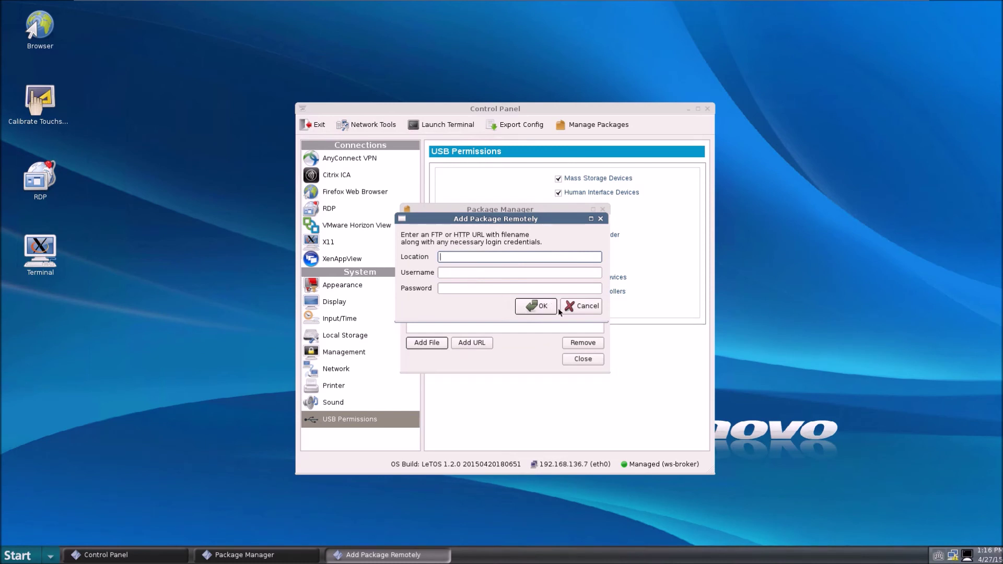
left_click(574, 312)
left_click(443, 345)
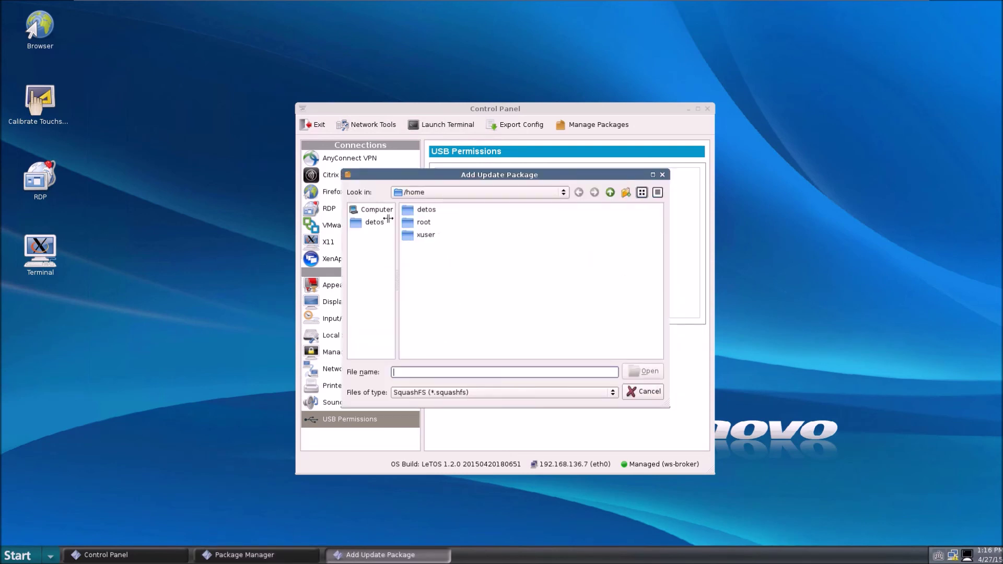
left_click(382, 211)
double_click(413, 209)
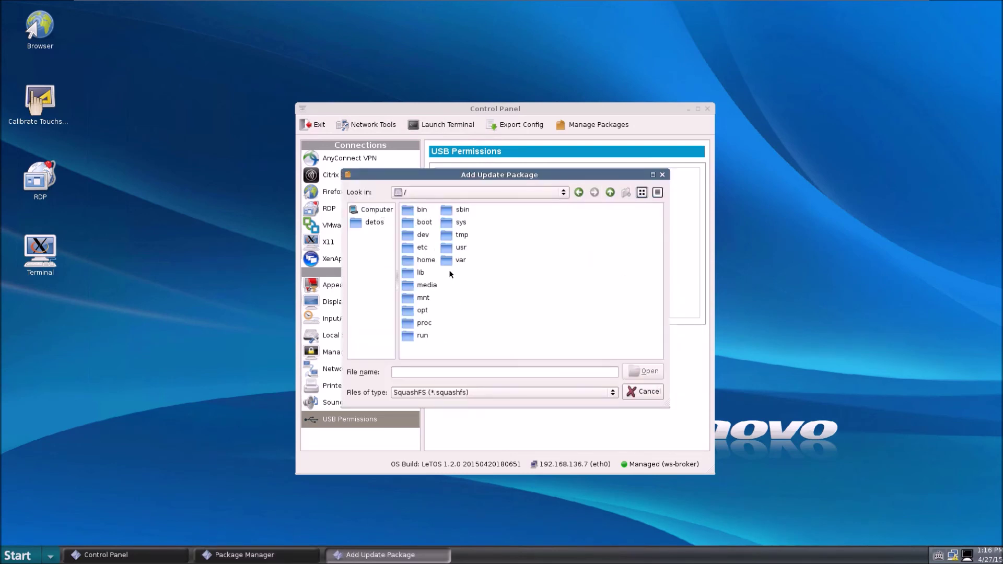
left_click(426, 285)
double_click(428, 285)
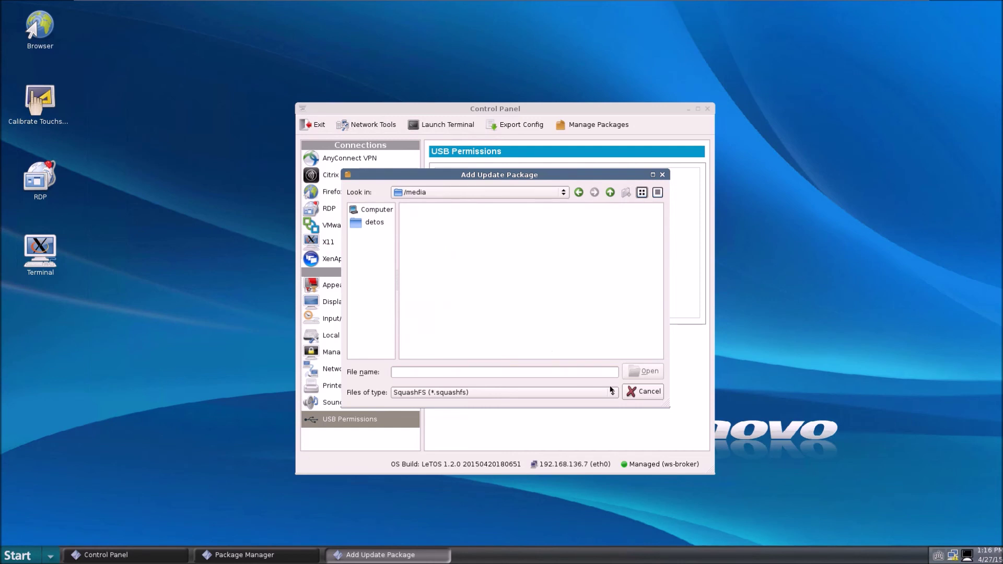
left_click(633, 393)
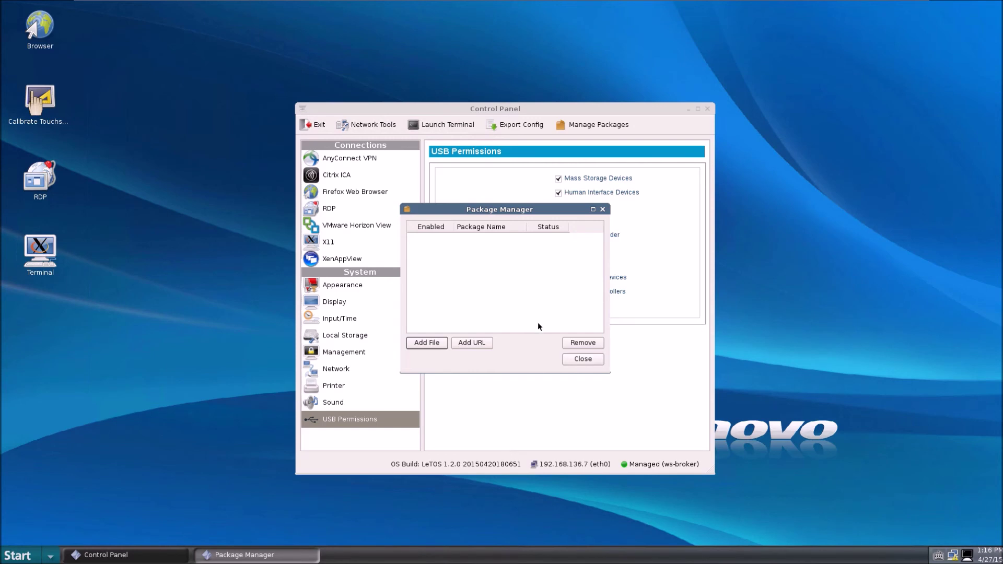
left_click(573, 359)
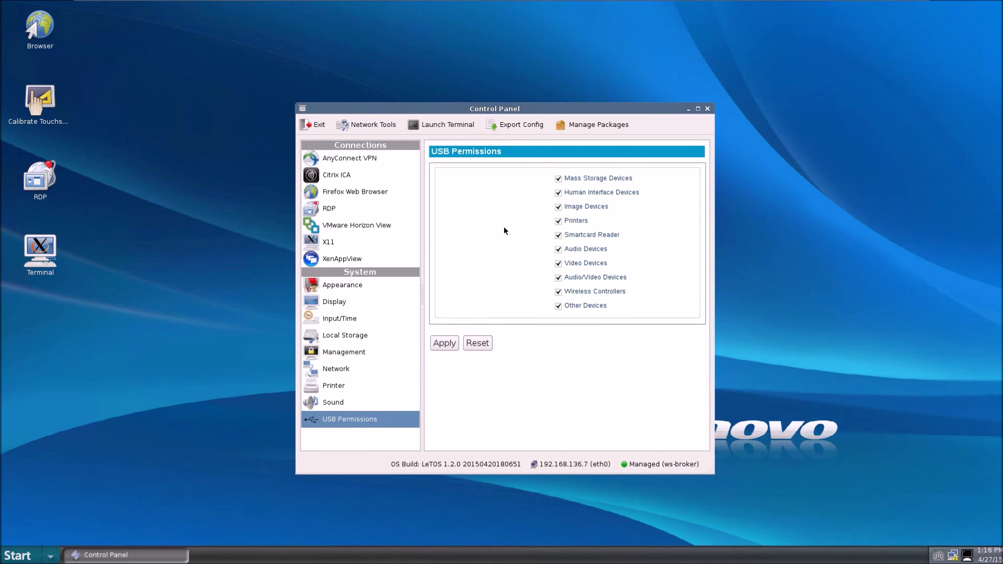
left_click(378, 126)
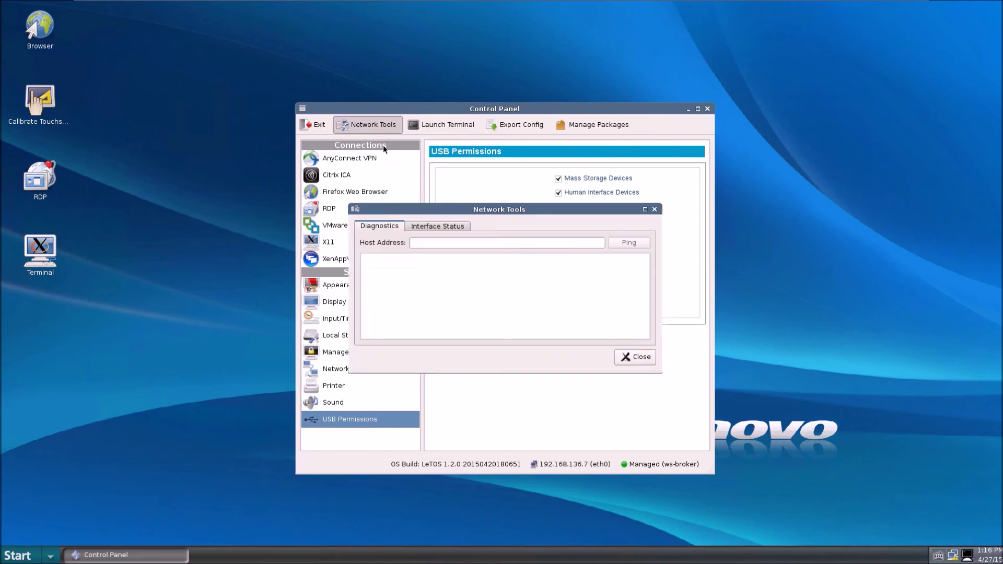
left_click(449, 242)
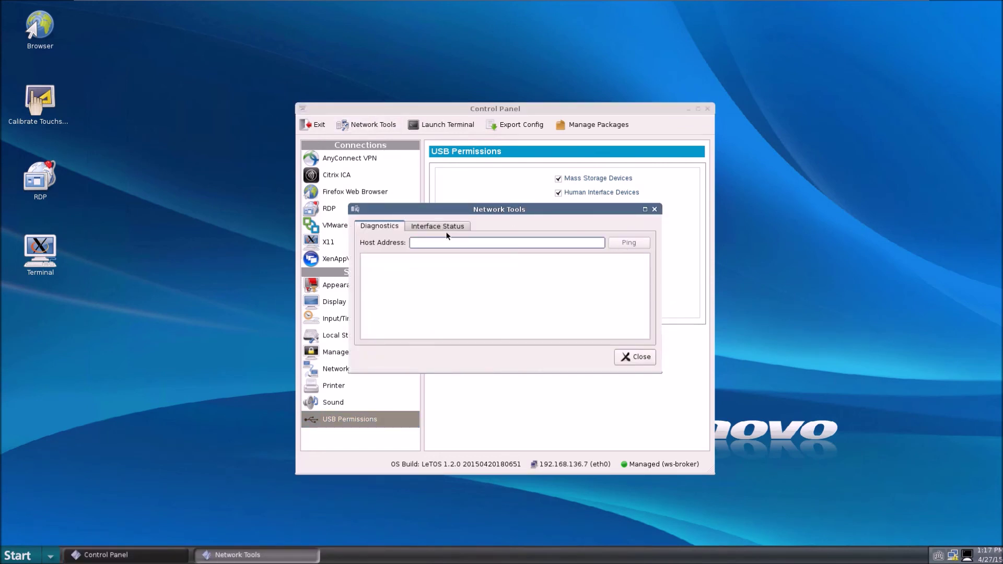
key("ctrl+Tab")
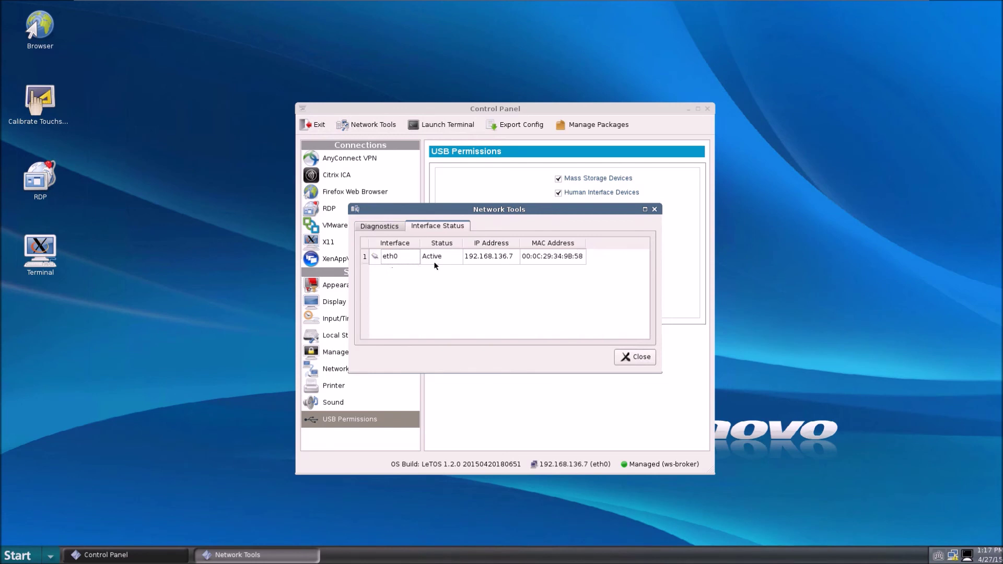
left_click(631, 357)
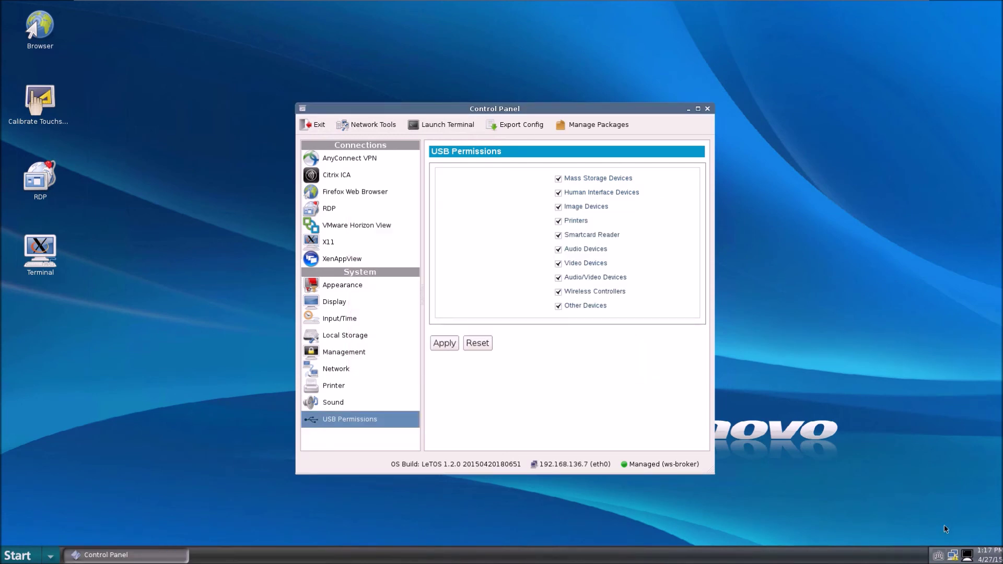
View System Information for host LeTOS-HD, dismiss it, and close the Control Panel window
left_click(967, 555)
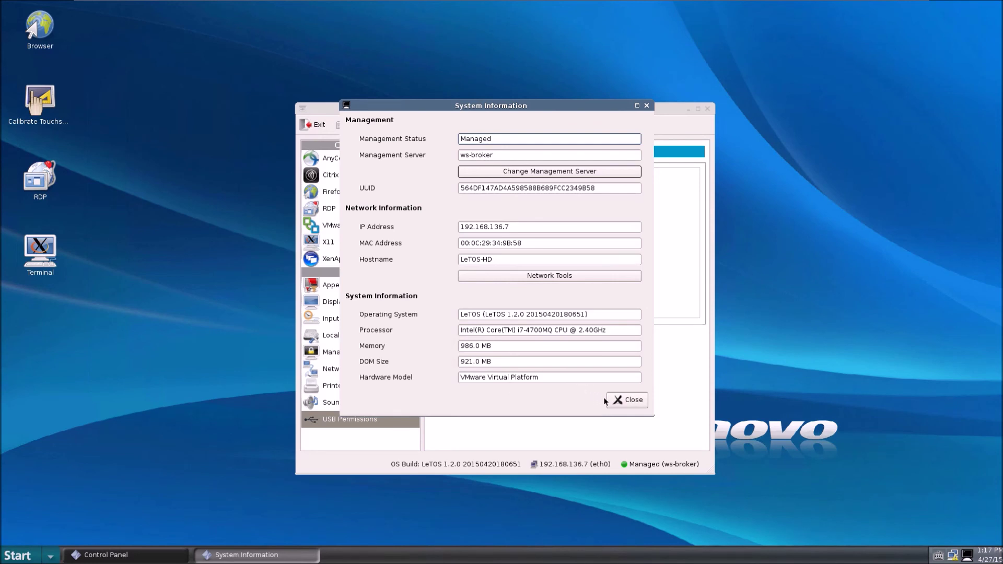
left_click(621, 401)
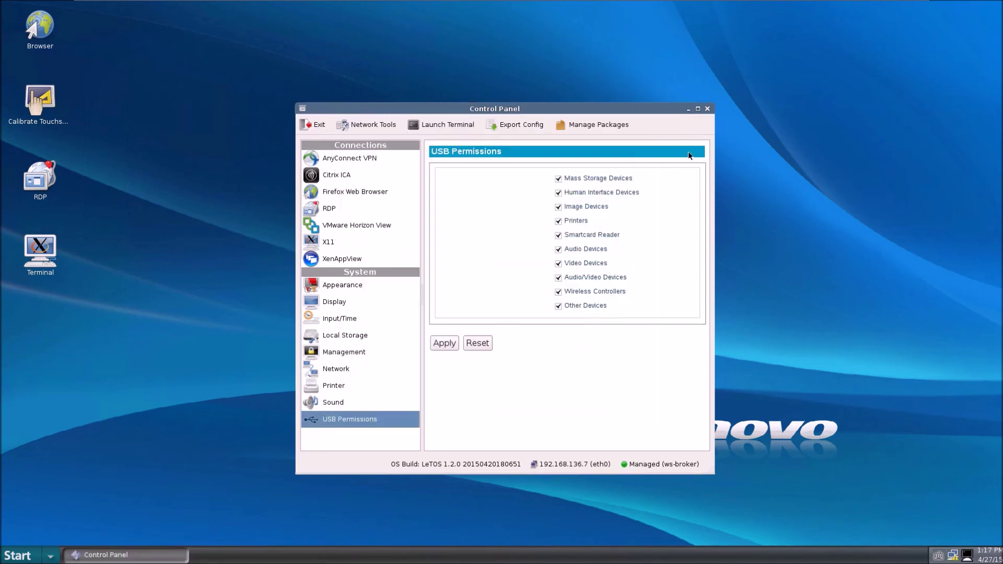
left_click(707, 108)
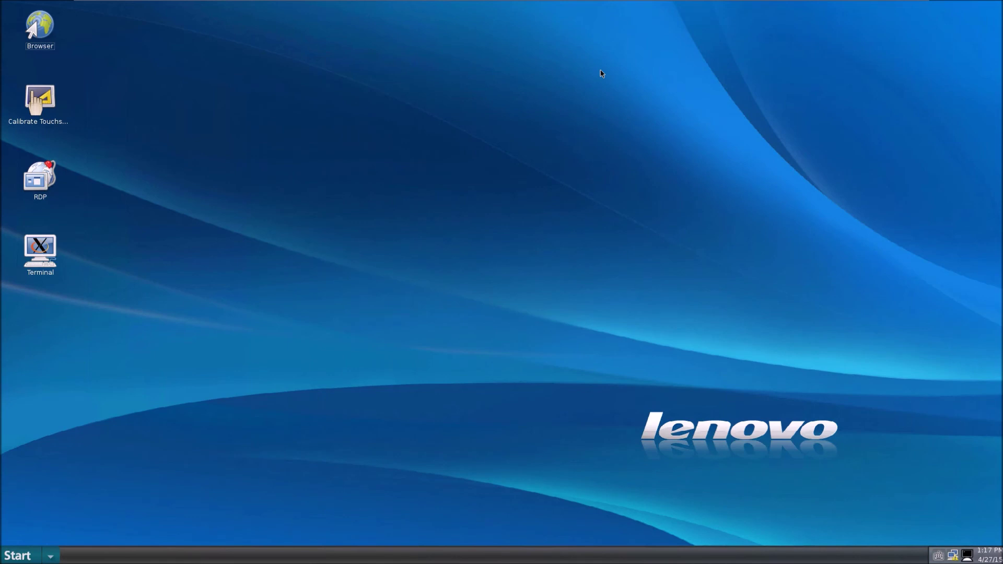